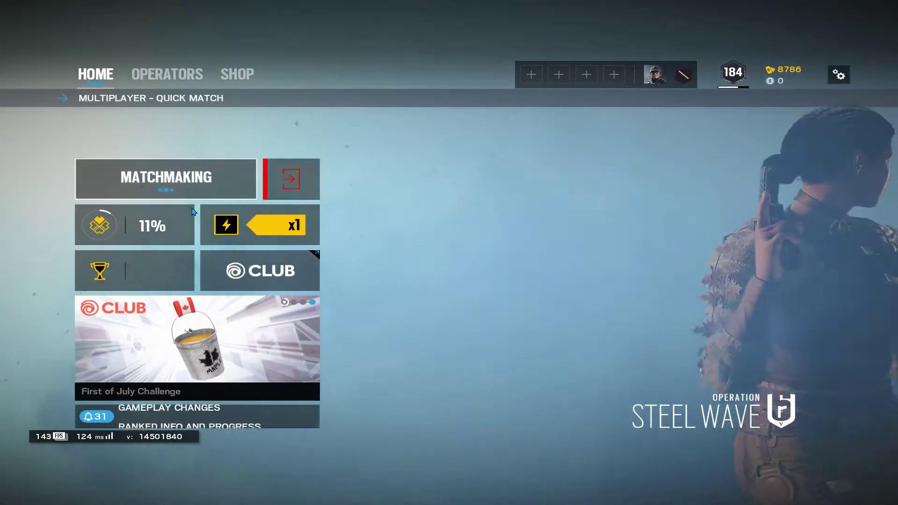
Step: Examine the players' ping column on the scoreboard of the quick match
{"action": "left_click", "coordinate": [147, 184]}
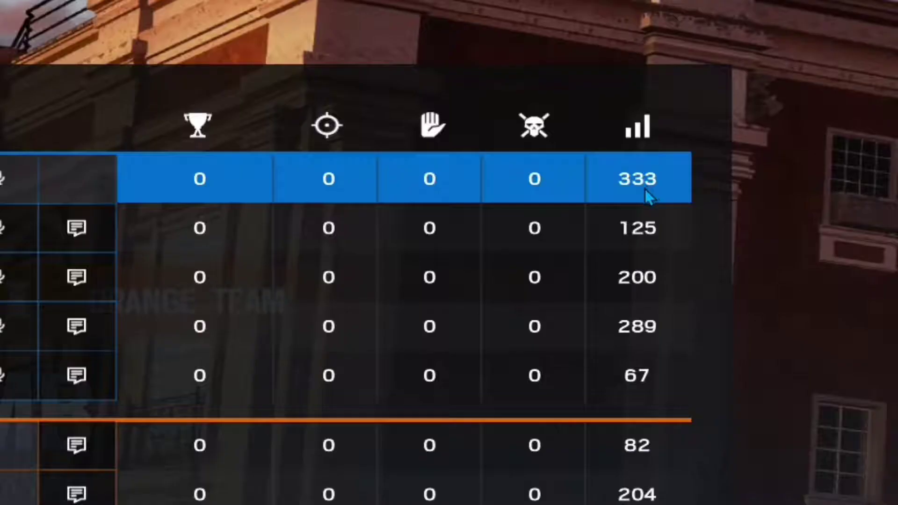
{"action": "key", "text": "Up"}
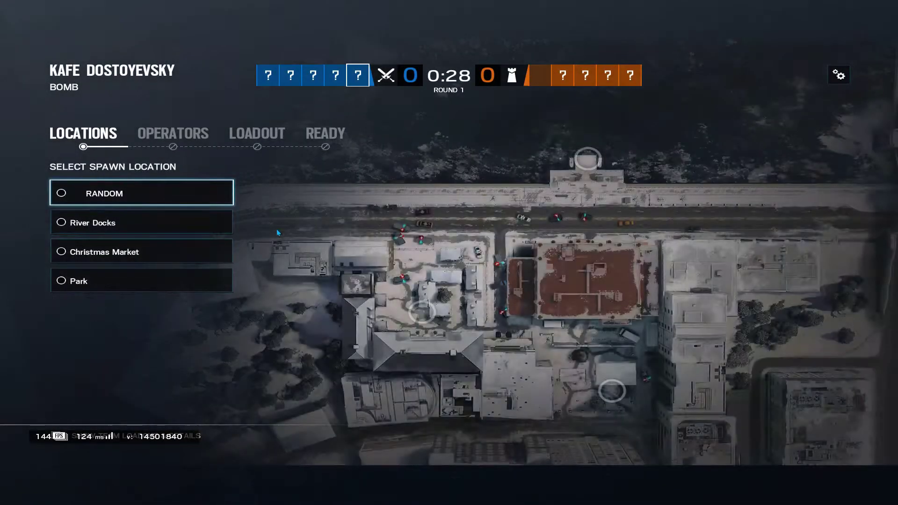
{"action": "key", "text": "Escape"}
{"action": "key", "text": "Escape"}
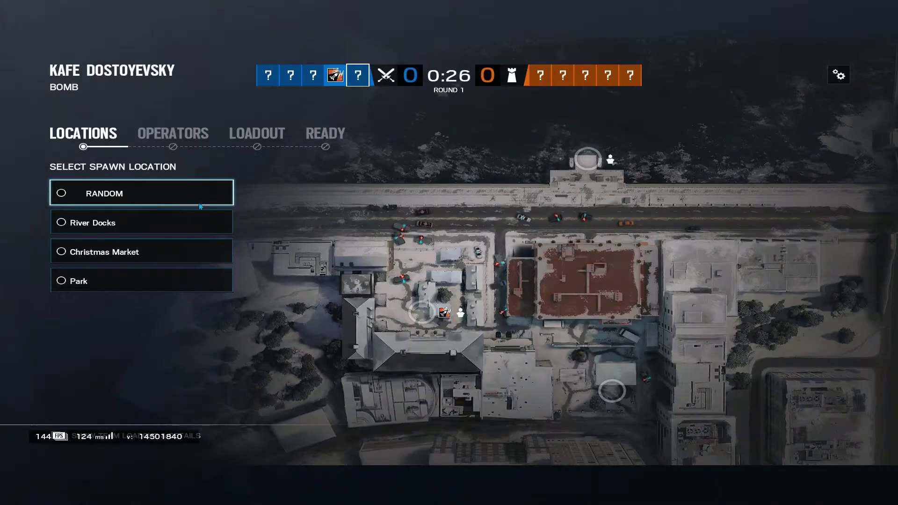
{"action": "left_click", "coordinate": [200, 204]}
{"action": "key", "text": "Tab"}
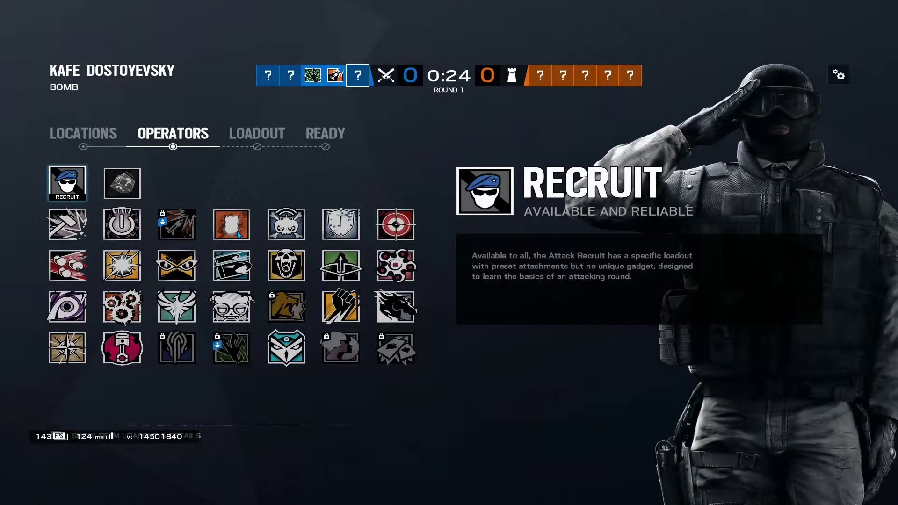
{"action": "key", "text": "q"}
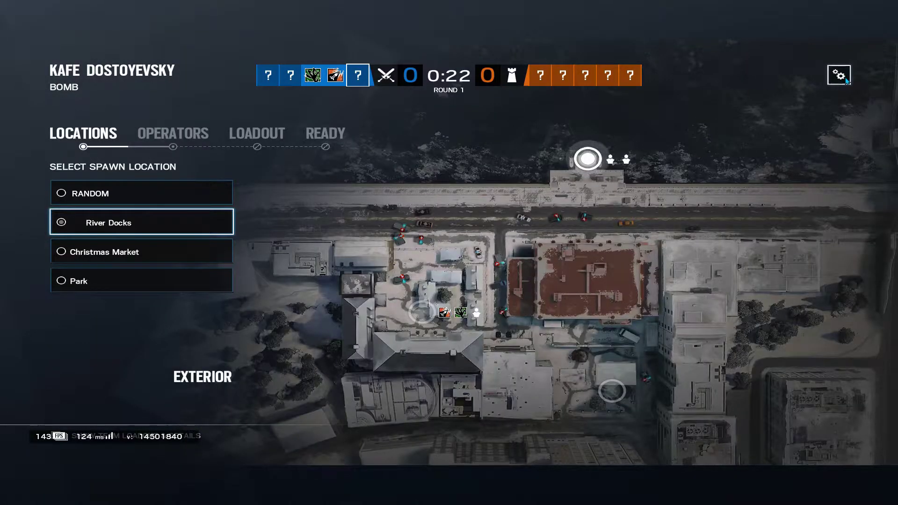
Step: Leave the Kafe Dostoyevsky match and return to the home screen
{"action": "left_click", "coordinate": [846, 81]}
{"action": "left_click", "coordinate": [650, 131]}
{"action": "left_click", "coordinate": [391, 435]}
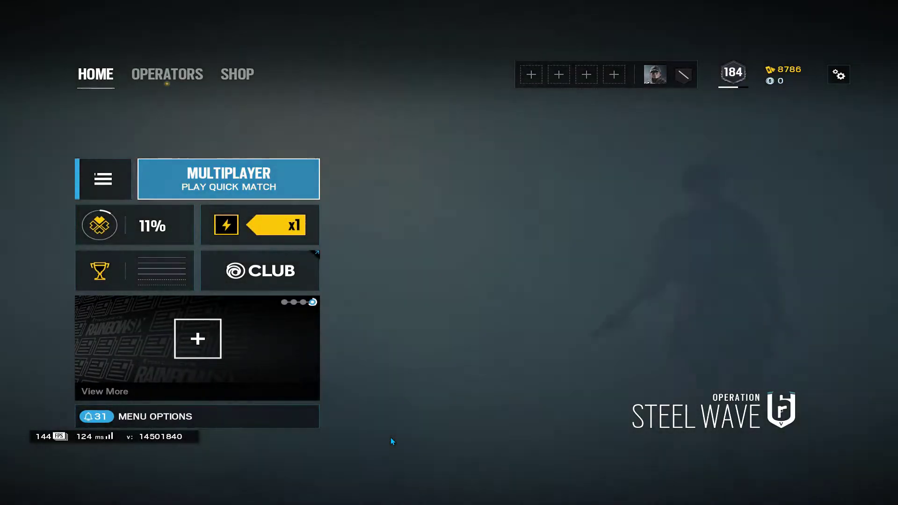
Step: Switch to the ExitLag desktop app, check the account's VIP subscription status and log out of the account
{"action": "key", "text": "alt+Tab"}
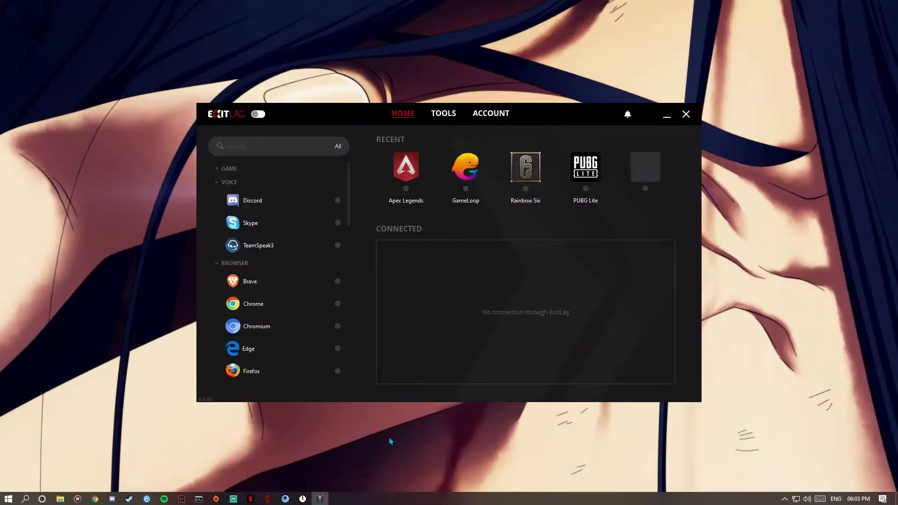
{"action": "left_click_drag", "start_coordinate": [330, 119], "coordinate": [381, 102]}
{"action": "right_click", "coordinate": [546, 31]}
{"action": "left_click", "coordinate": [541, 96]}
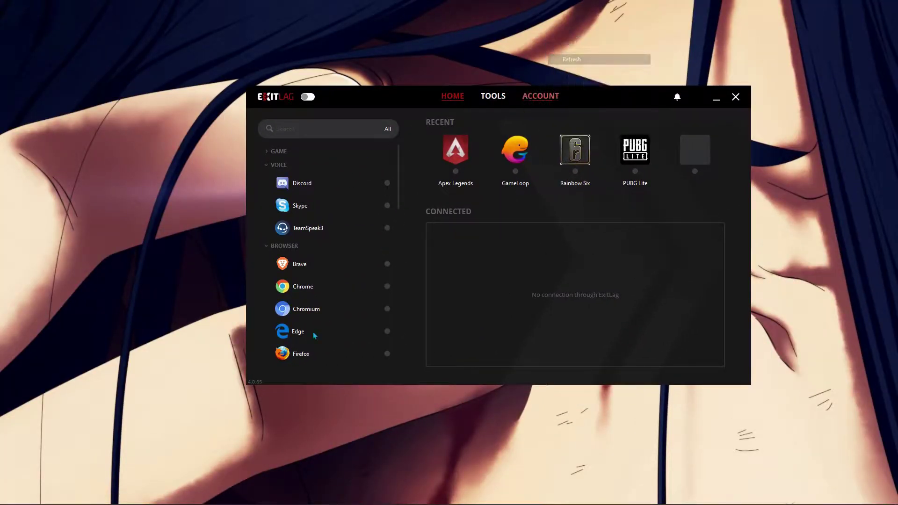
{"action": "left_click", "coordinate": [538, 96]}
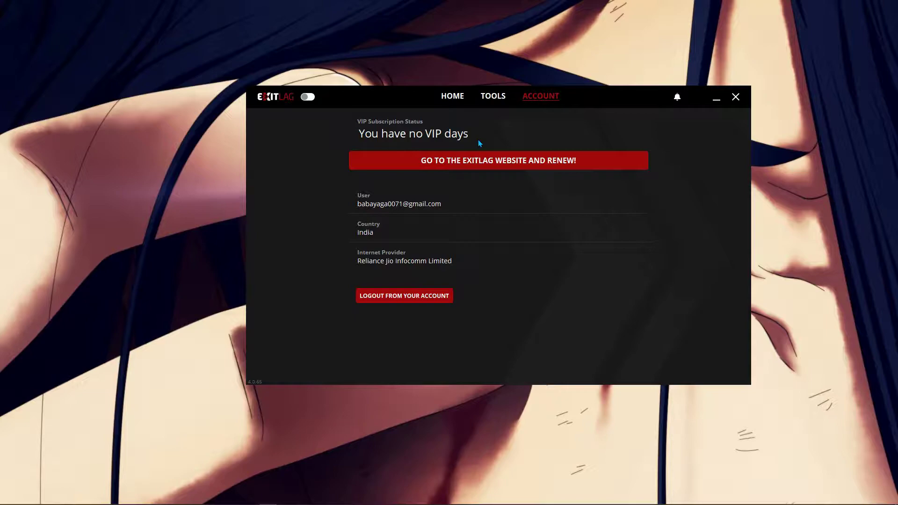
{"action": "left_click", "coordinate": [405, 296]}
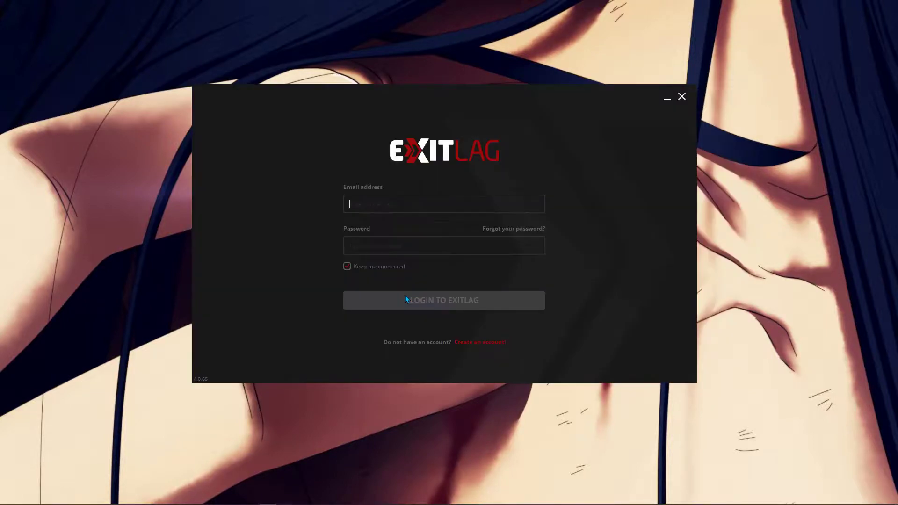
{"action": "right_click", "coordinate": [741, 191]}
{"action": "left_click", "coordinate": [749, 218]}
Step: Switch to Chrome and open exitlag.com in a new tab
{"action": "mouse_move", "coordinate": [146, 500]}
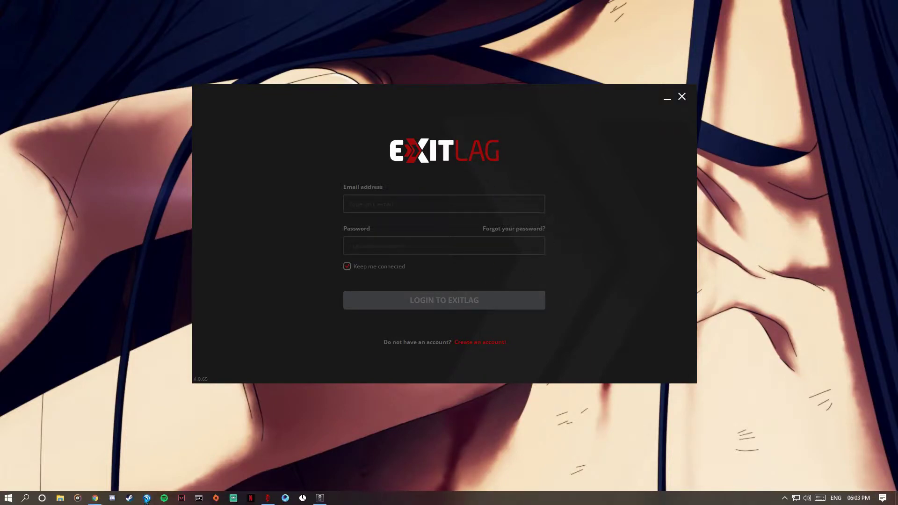
{"action": "left_click", "coordinate": [100, 500]}
{"action": "key", "text": "ctrl+t"}
{"action": "left_click", "coordinate": [149, 31]}
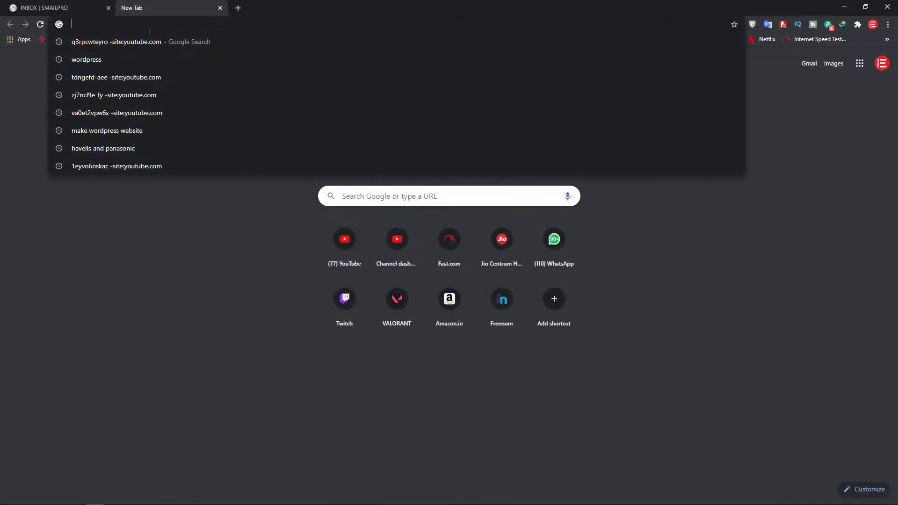
{"action": "type", "text": "exit"}
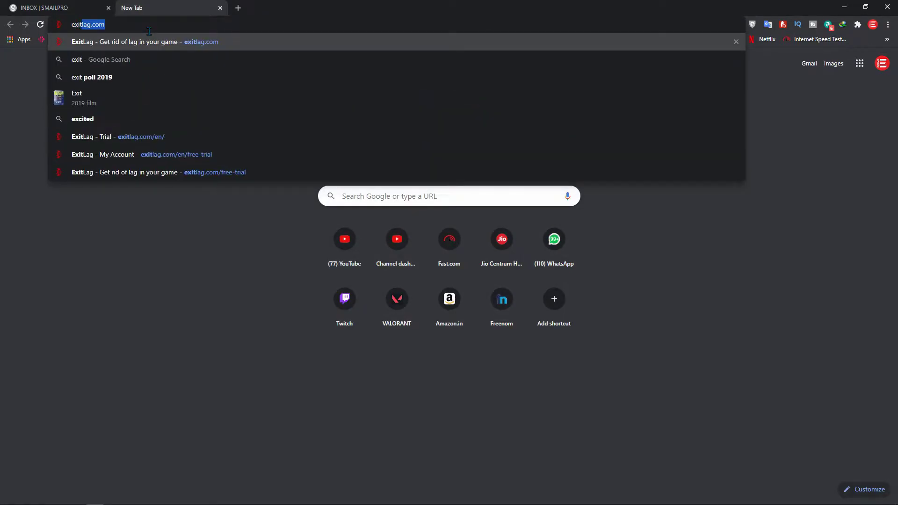
{"action": "key", "text": "Return"}
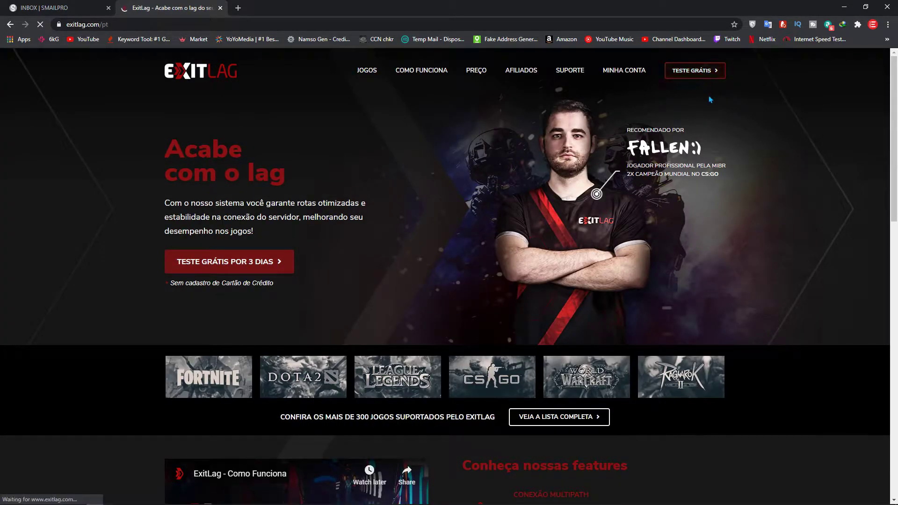
Step: Translate the ExitLag page to English and open the 3-day free trial sign-up form
{"action": "right_click", "coordinate": [738, 105]}
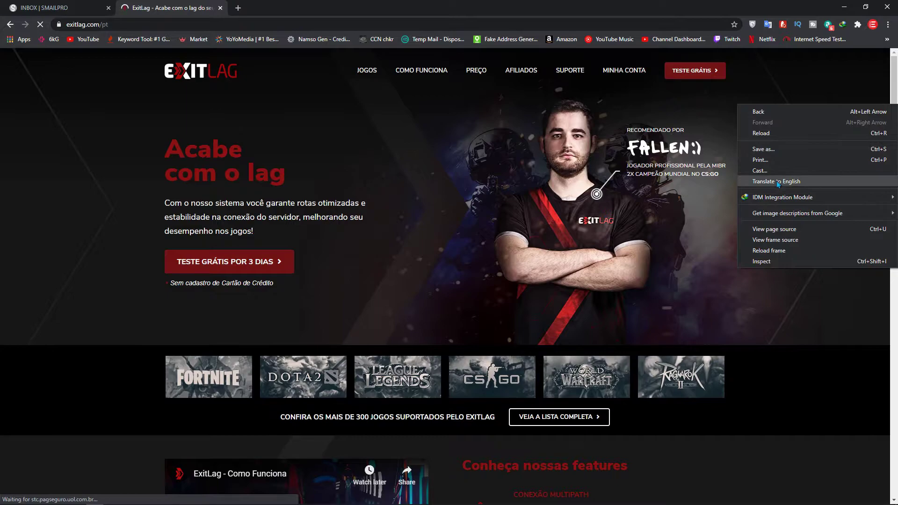
{"action": "left_click", "coordinate": [779, 182]}
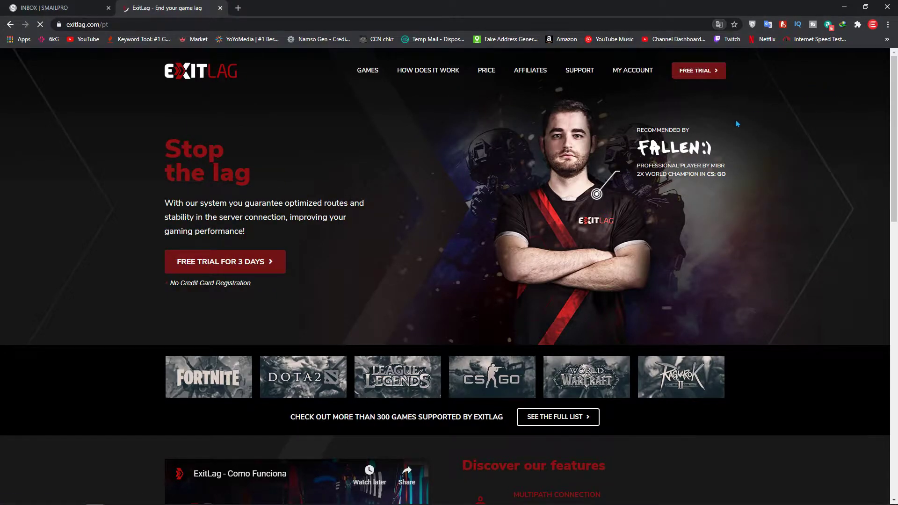
{"action": "left_click", "coordinate": [221, 261]}
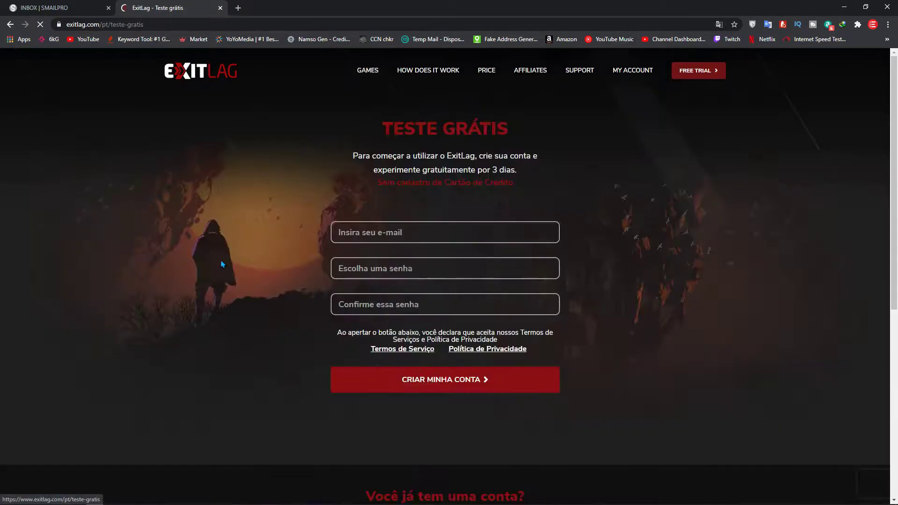
{"action": "left_click", "coordinate": [384, 238]}
{"action": "type", "text": "hnduwvrag"}
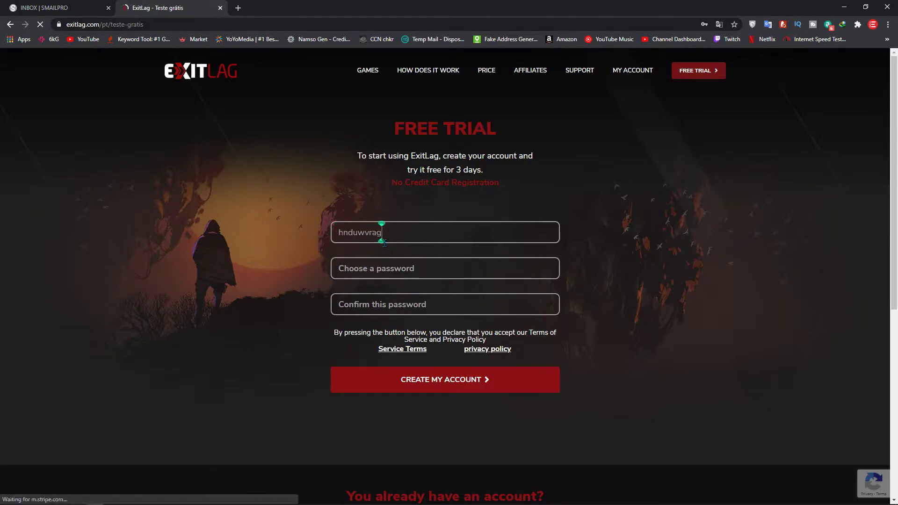
{"action": "key", "text": "BackSpace"}
{"action": "key", "text": "BackSpace"}
{"action": "key", "text": "BackSpace"}
{"action": "key", "text": "BackSpace"}
{"action": "key", "text": "BackSpace"}
{"action": "key", "text": "BackSpace"}
{"action": "key", "text": "BackSpace"}
{"action": "key", "text": "BackSpace"}
{"action": "key", "text": "BackSpace"}
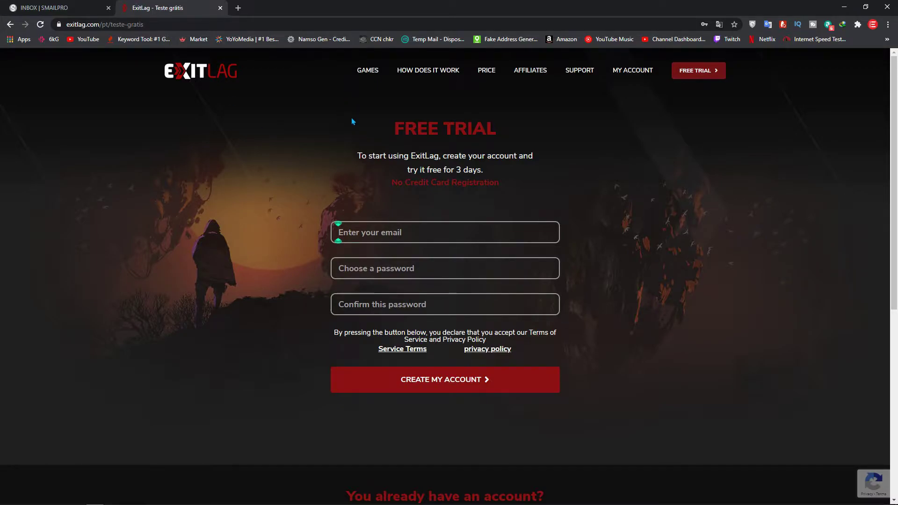
Step: Create a new temporary email address with the random domain option on the SmailPro inbox page
{"action": "left_click", "coordinate": [45, 8]}
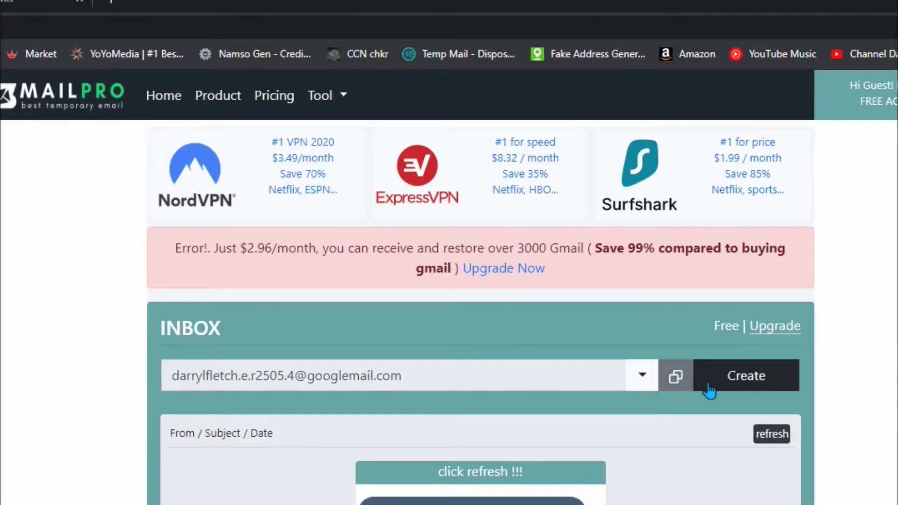
{"action": "left_click", "coordinate": [573, 224]}
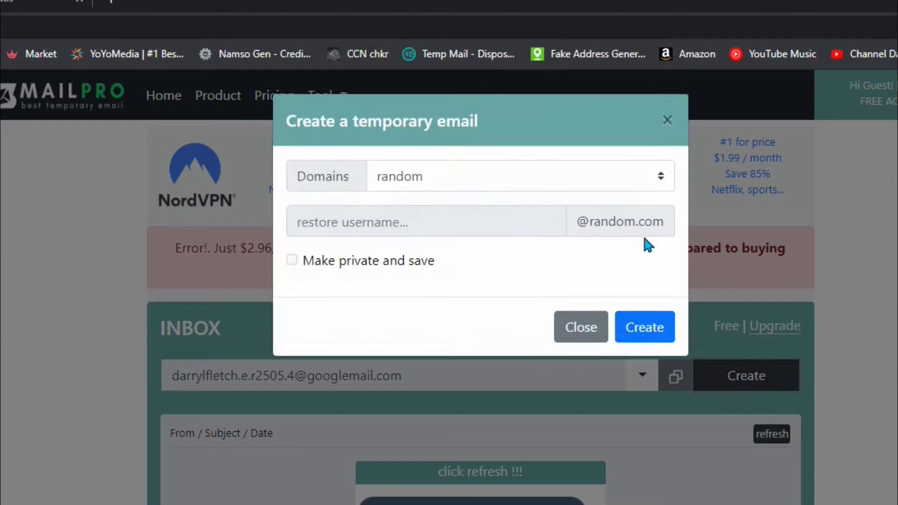
{"action": "left_click", "coordinate": [604, 182]}
{"action": "left_click", "coordinate": [463, 206]}
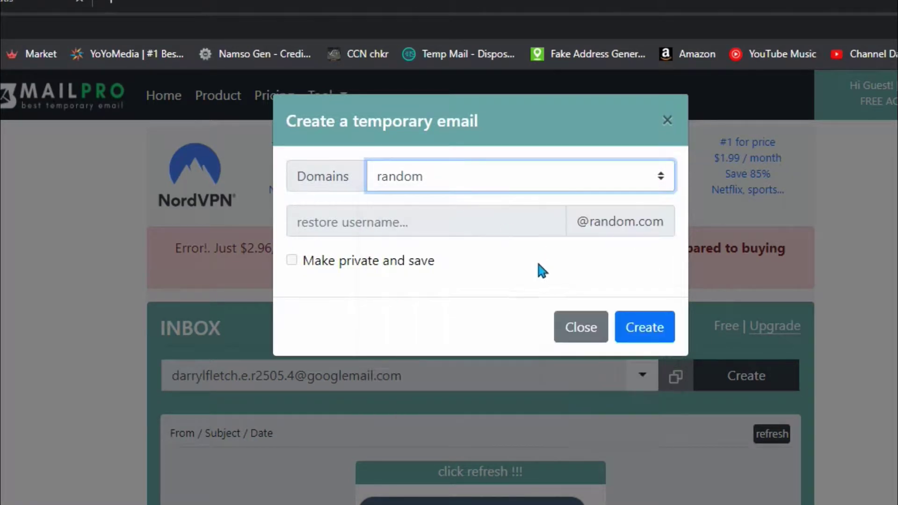
{"action": "left_click", "coordinate": [515, 174]}
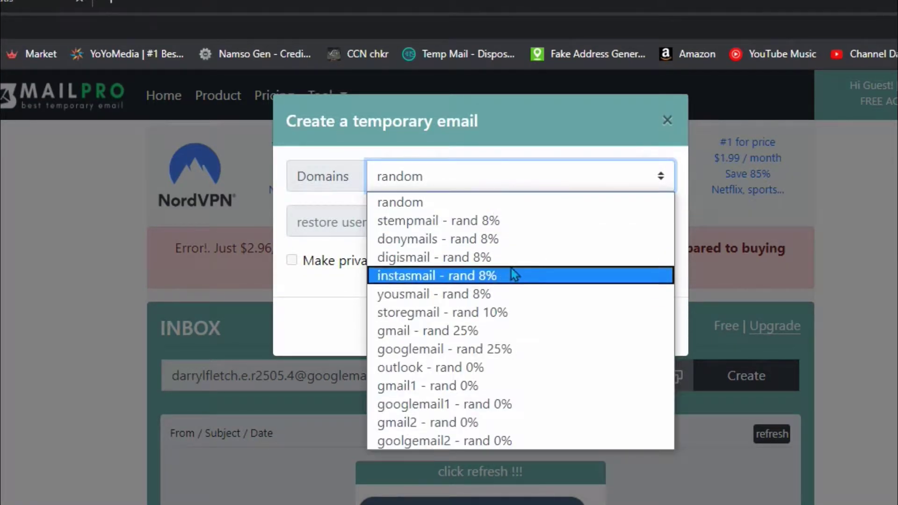
{"action": "left_click", "coordinate": [492, 170]}
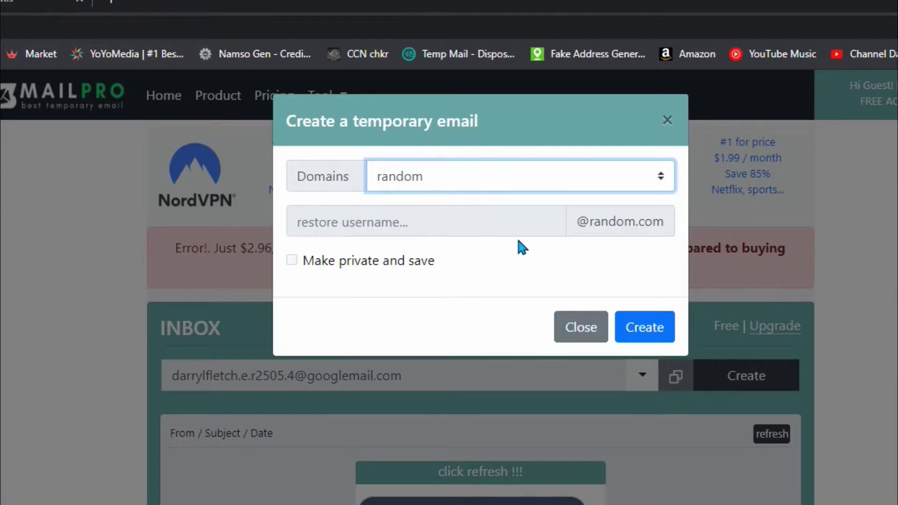
{"action": "left_click", "coordinate": [639, 329]}
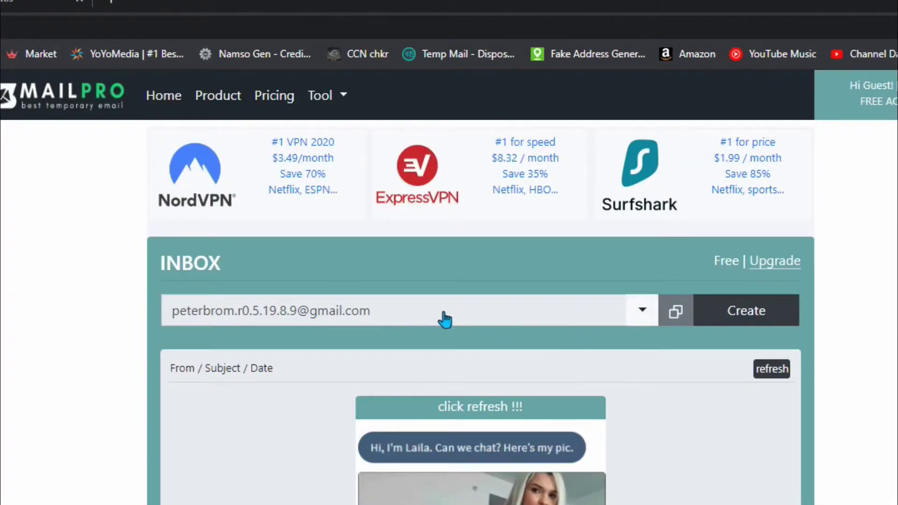
Step: Copy the new temporary email address into the email field of the ExitLag free trial form
{"action": "left_click", "coordinate": [676, 311]}
{"action": "key", "text": "ctrl+Tab"}
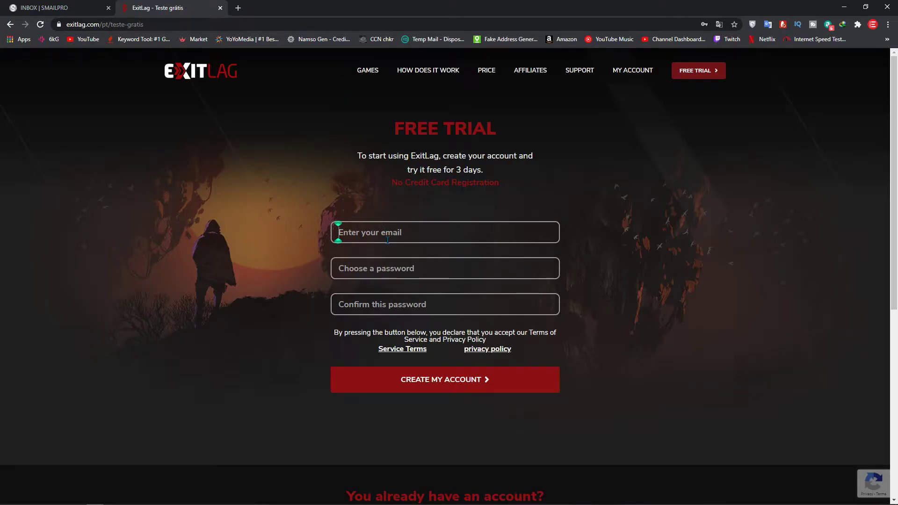
{"action": "key", "text": "ctrl+v"}
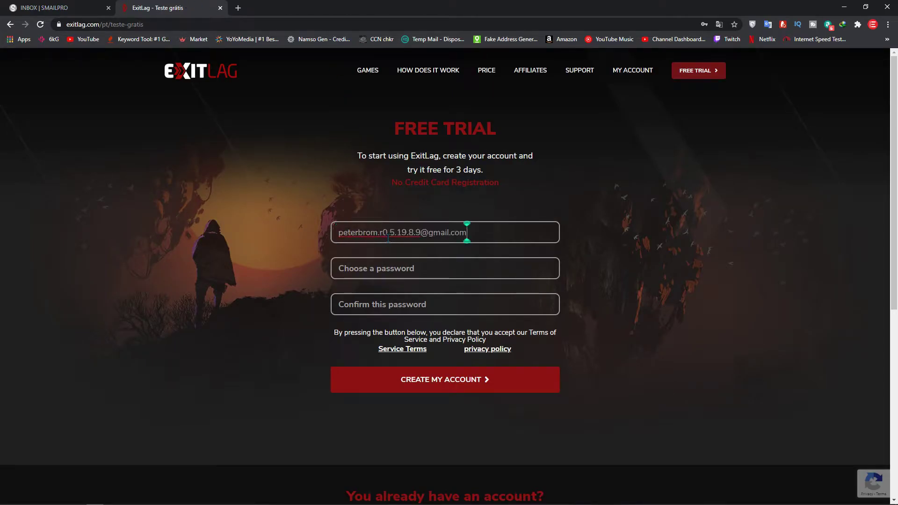
Step: Enter and confirm the account password, create the ExitLag trial account and save its login in the browser
{"action": "left_click", "coordinate": [389, 274]}
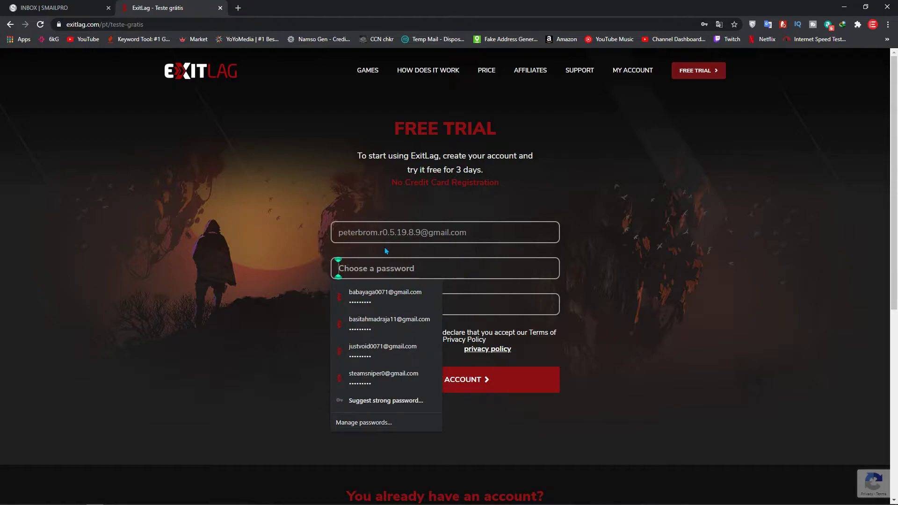
{"action": "type", "text": "•••••••••"}
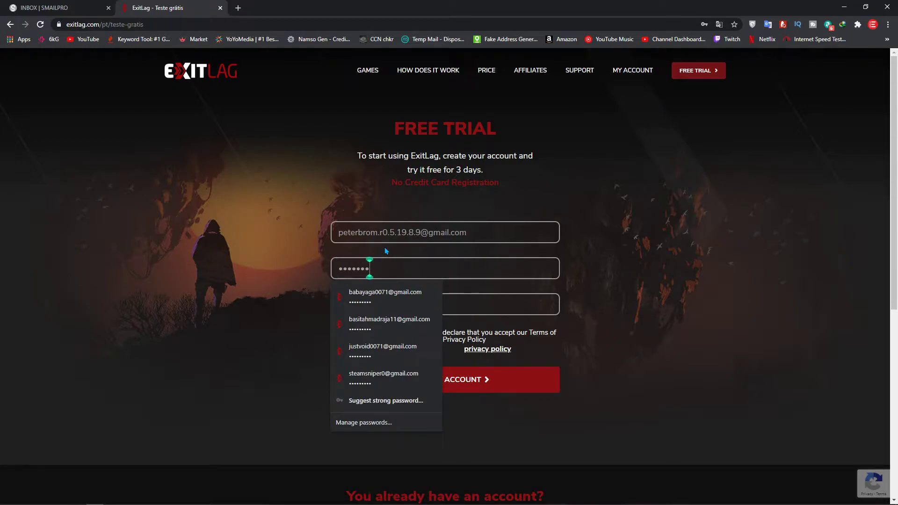
{"action": "left_click", "coordinate": [490, 307]}
{"action": "type", "text": "••••"}
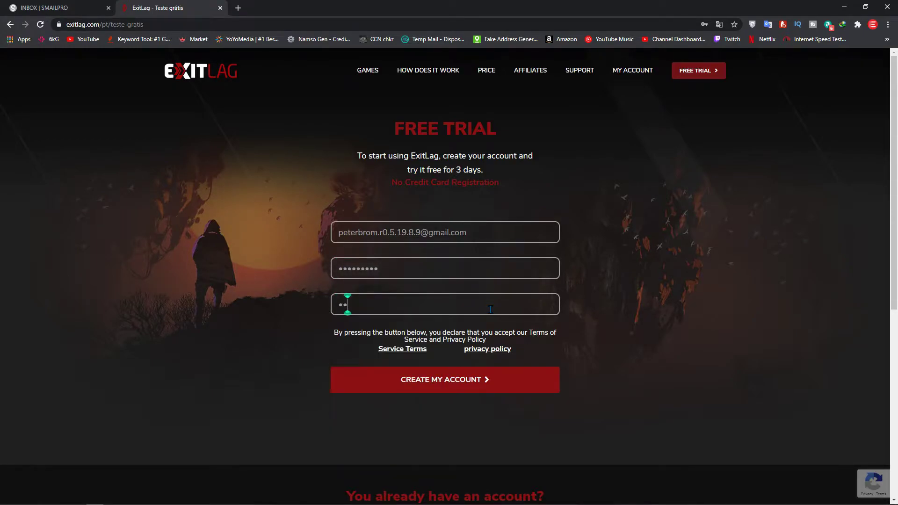
{"action": "type", "text": "•••••"}
{"action": "left_click", "coordinate": [489, 378]}
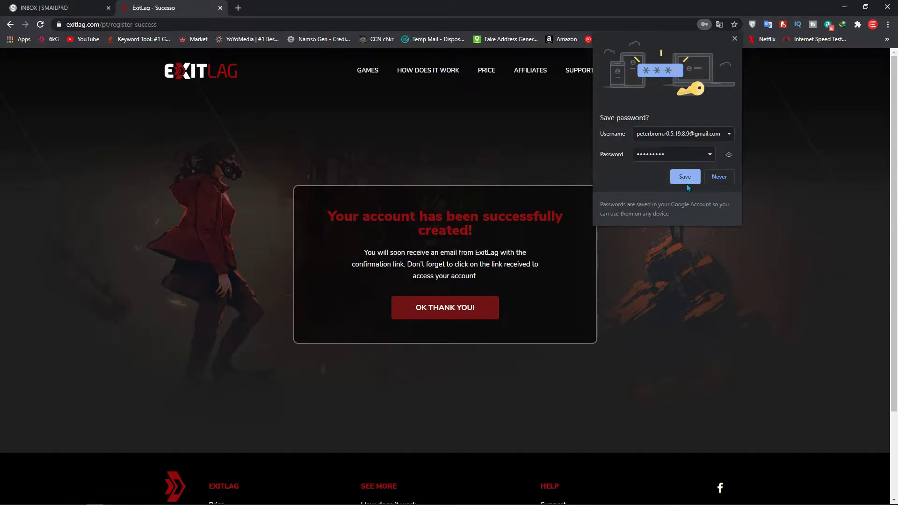
{"action": "left_click", "coordinate": [689, 179]}
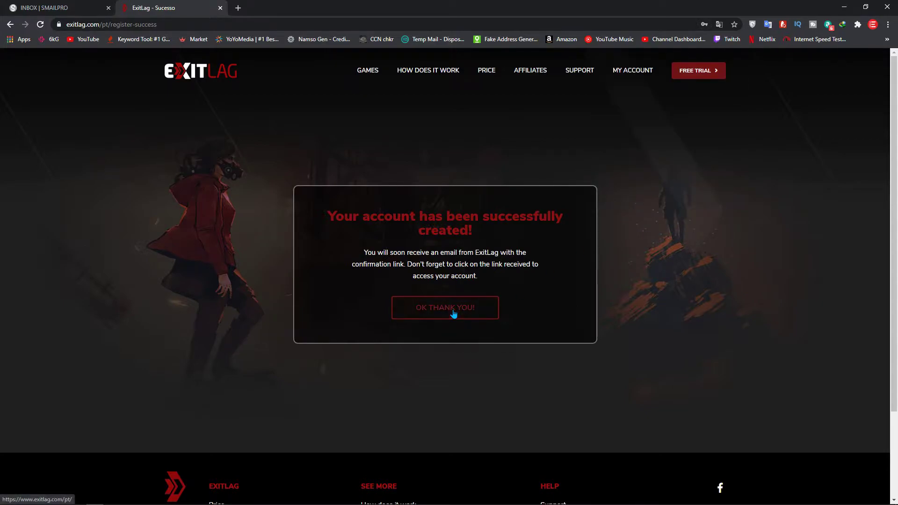
{"action": "left_click", "coordinate": [452, 313]}
Step: Refresh the SmailPro inbox and open the Verify Email message from ExitLag
{"action": "left_click", "coordinate": [56, 8]}
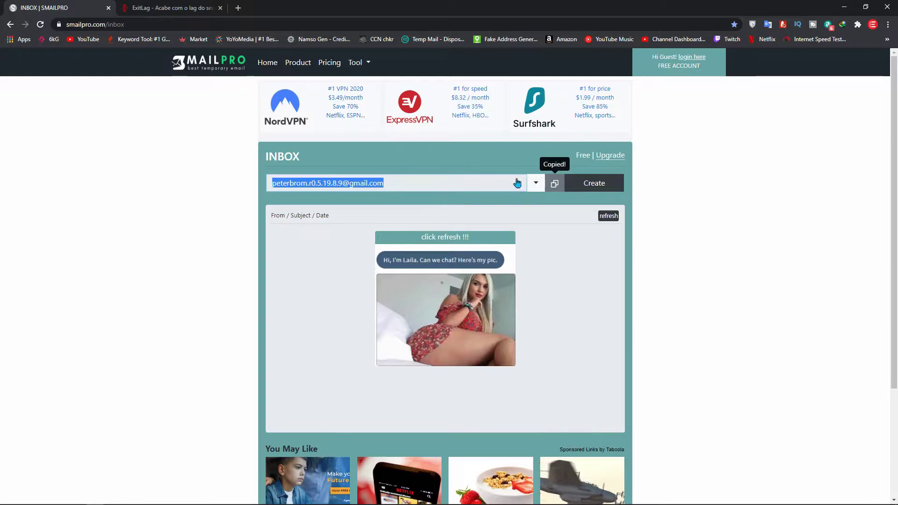
{"action": "left_click", "coordinate": [613, 223]}
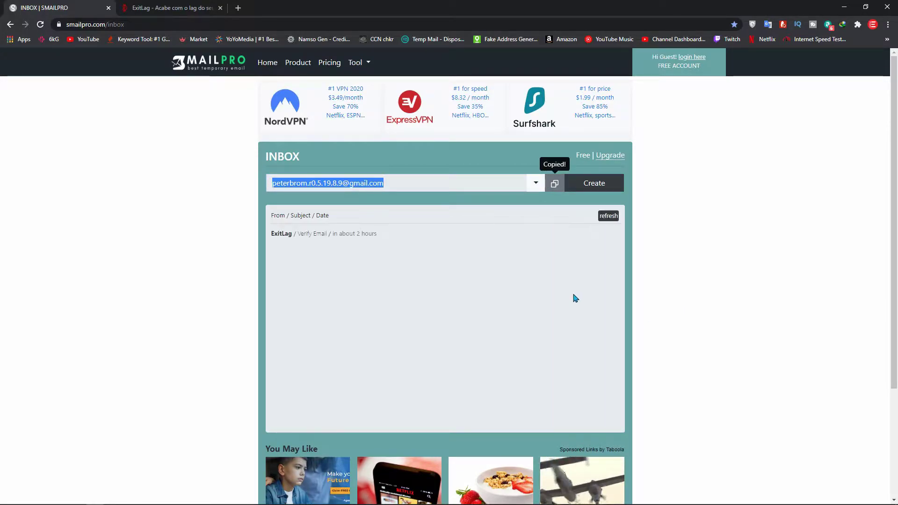
{"action": "left_click", "coordinate": [345, 238]}
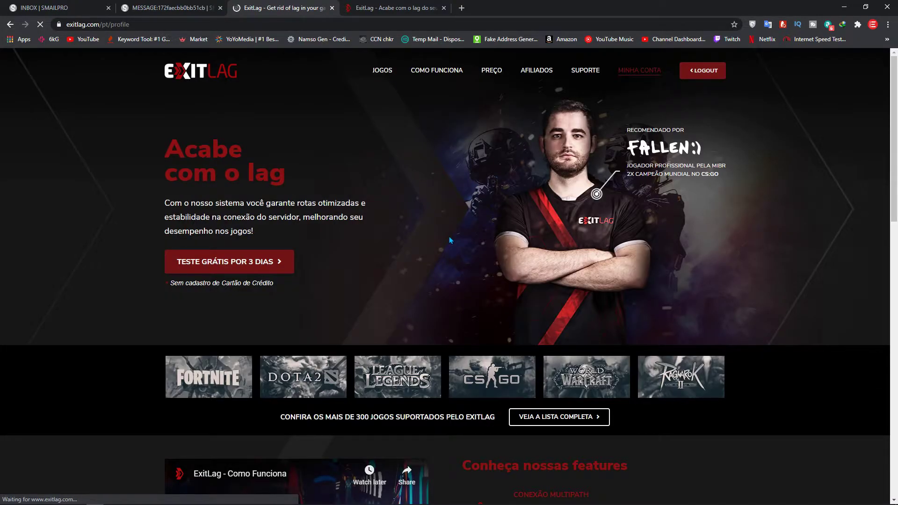
Step: Close both ExitLag website tabs and minimize the browser to get back to the desktop
{"action": "left_click", "coordinate": [332, 9]}
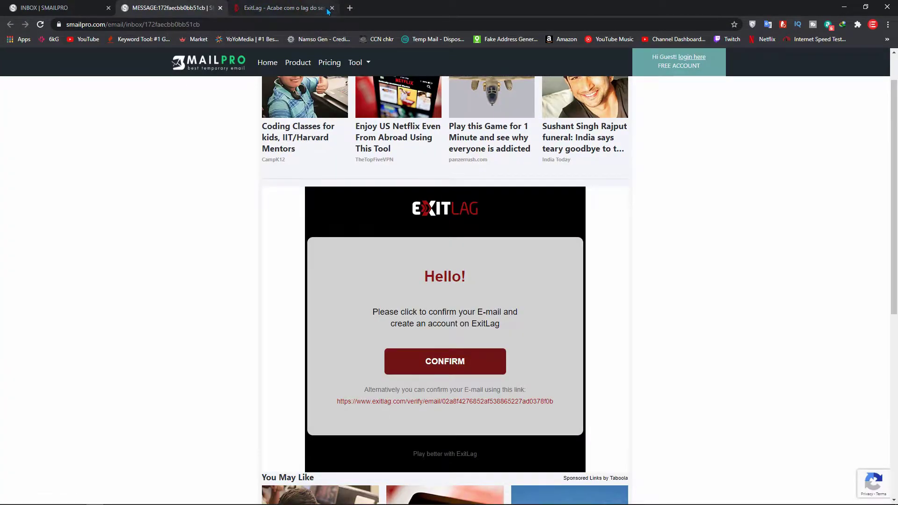
{"action": "left_click", "coordinate": [331, 7]}
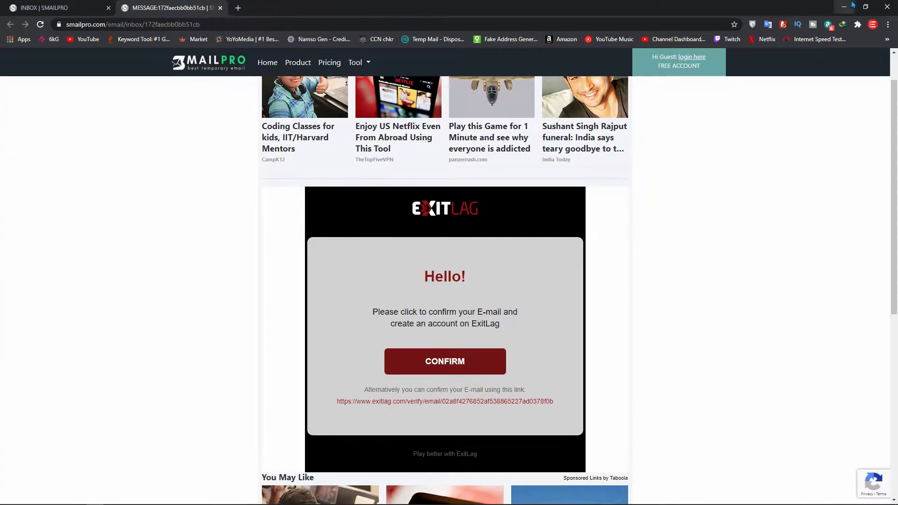
{"action": "left_click", "coordinate": [852, 4]}
{"action": "right_click", "coordinate": [754, 129]}
{"action": "left_click", "coordinate": [771, 157]}
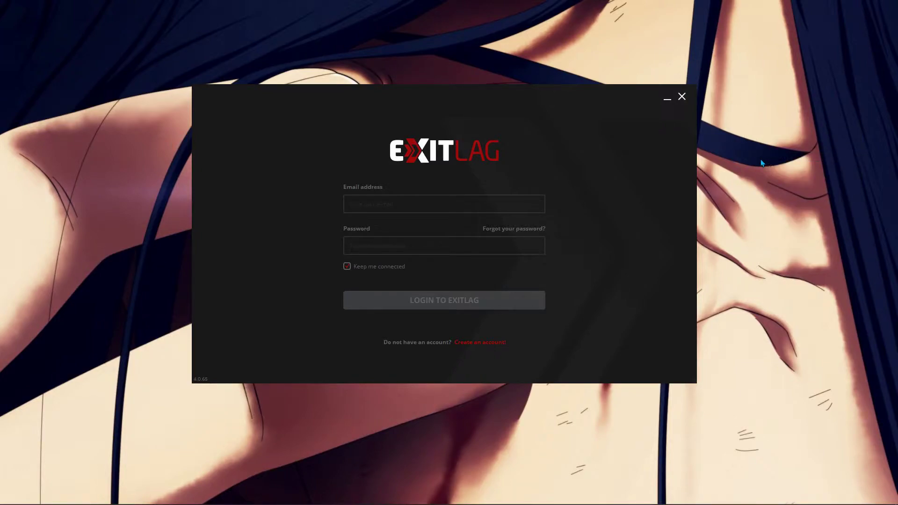
Step: Paste the temporary email address into the email field of the ExitLag desktop login
{"action": "left_click", "coordinate": [439, 214]}
{"action": "key", "text": "ctrl+v"}
{"action": "right_click", "coordinate": [149, 231]}
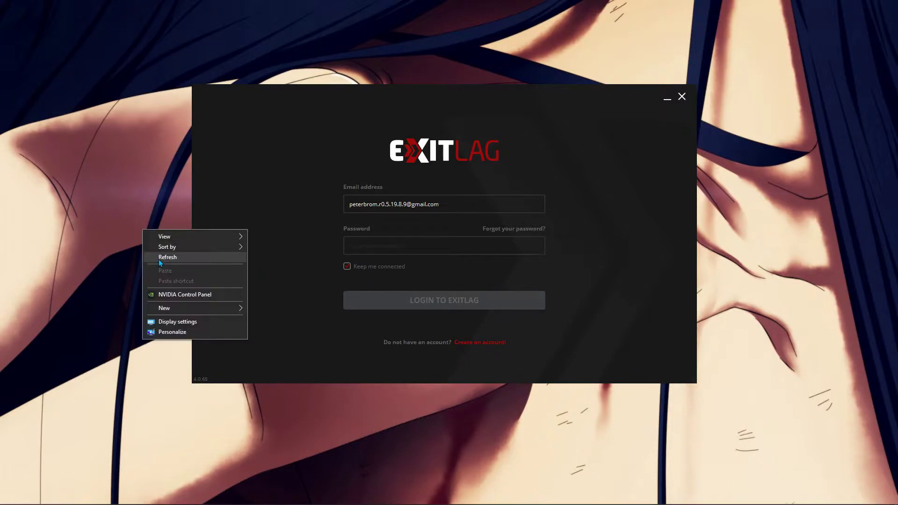
Step: Show the desktop icons and open Disk Management in the Computer Management console of This PC
{"action": "right_click", "coordinate": [148, 214]}
{"action": "mouse_move", "coordinate": [163, 218]}
{"action": "left_click", "coordinate": [293, 277]}
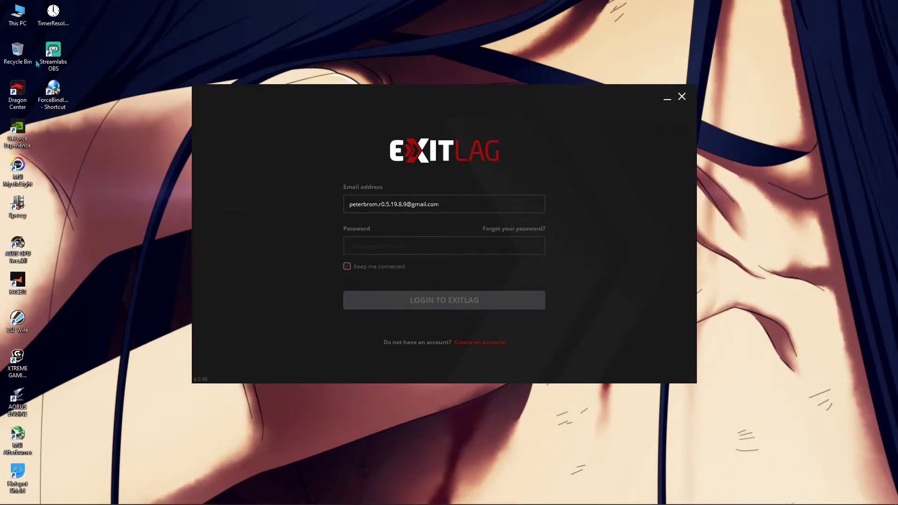
{"action": "right_click", "coordinate": [18, 17]}
{"action": "left_click", "coordinate": [53, 46]}
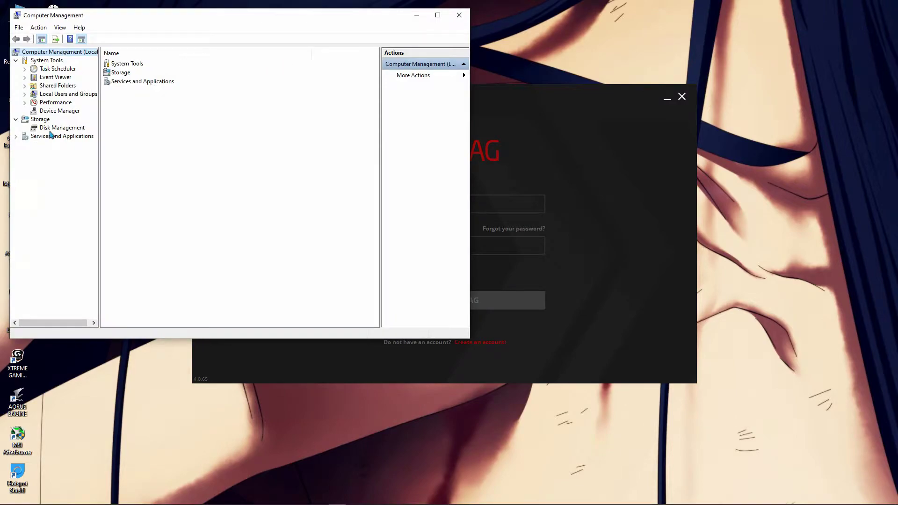
{"action": "left_click", "coordinate": [57, 129]}
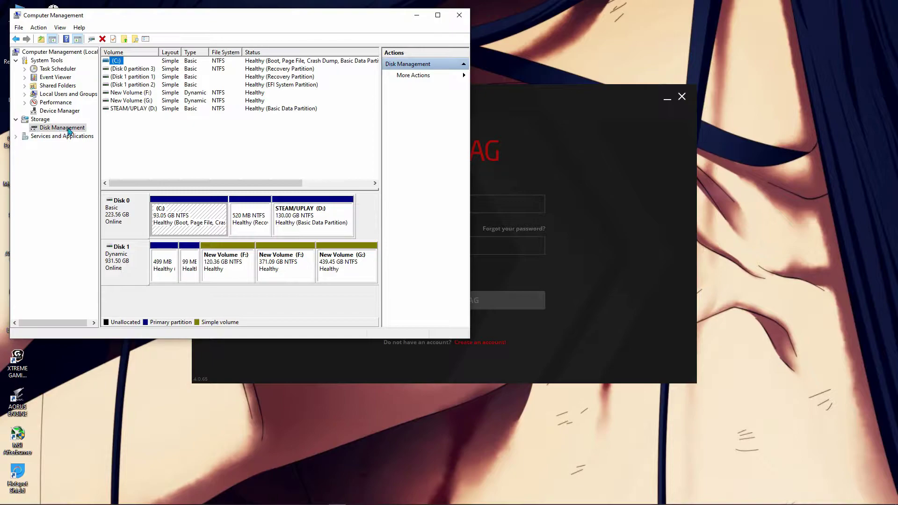
{"action": "left_click_drag", "start_coordinate": [201, 22], "coordinate": [361, 21]}
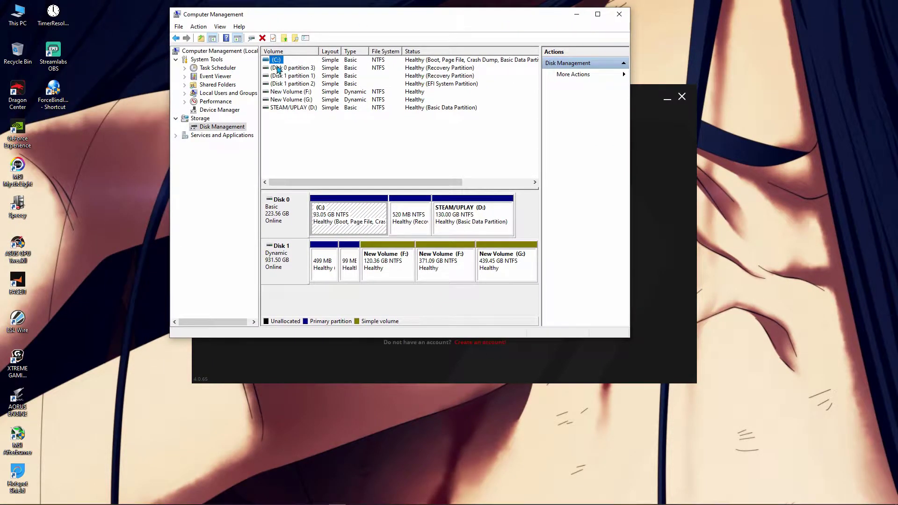
{"action": "right_click", "coordinate": [726, 54]}
{"action": "left_click", "coordinate": [735, 79]}
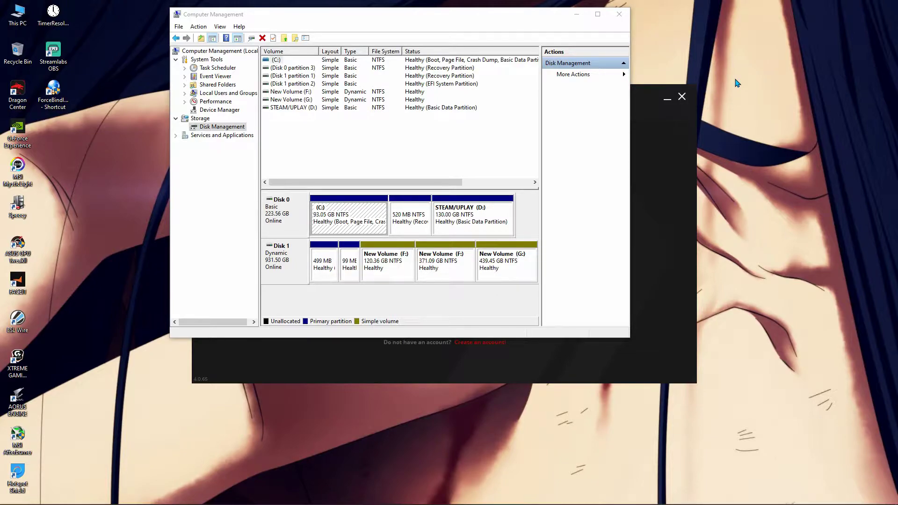
Step: Shrink the C: volume by 1 MB and close Computer Management
{"action": "right_click", "coordinate": [275, 60]}
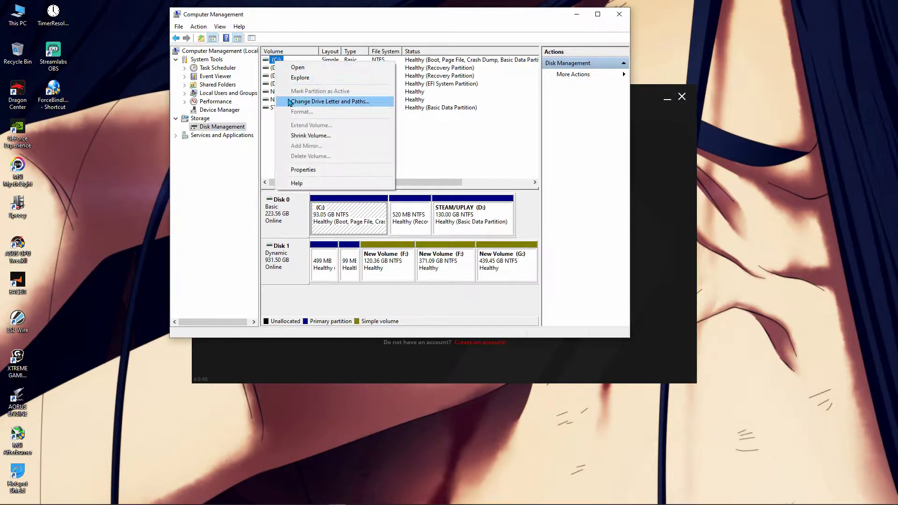
{"action": "left_click", "coordinate": [306, 136]}
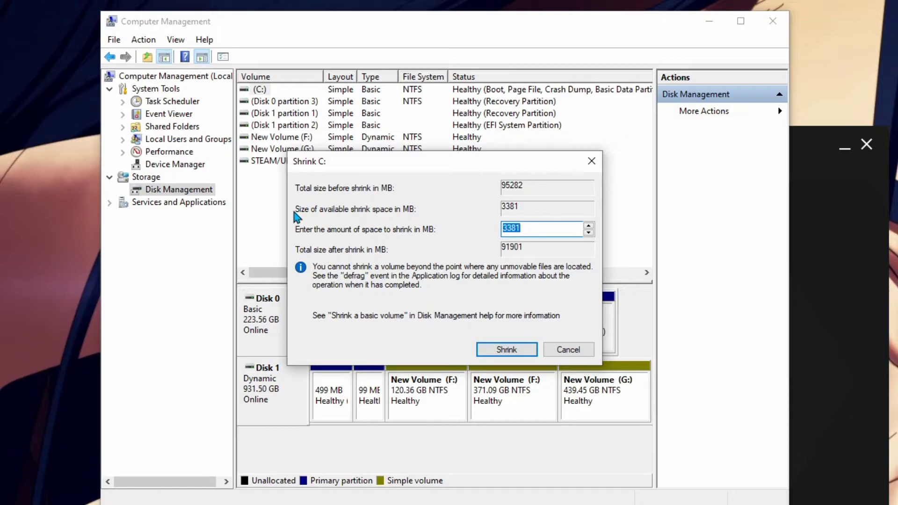
{"action": "key", "text": "BackSpace"}
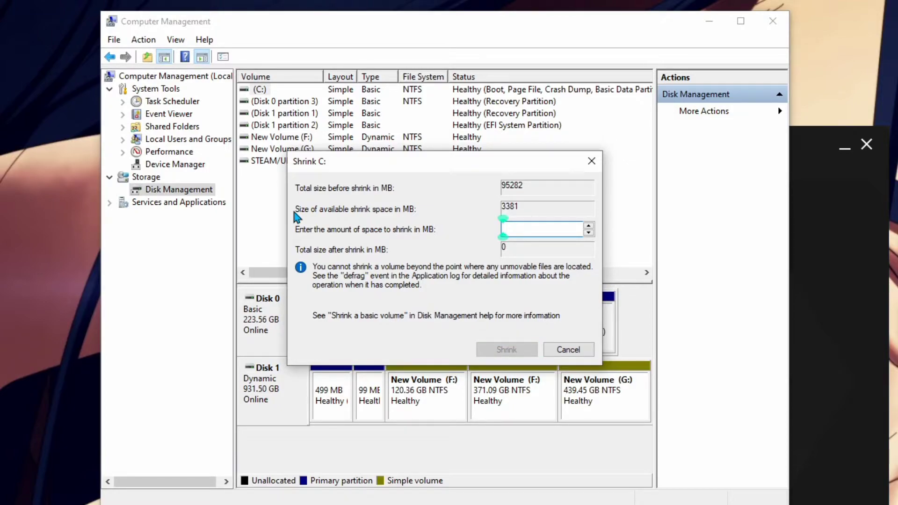
{"action": "type", "text": "1"}
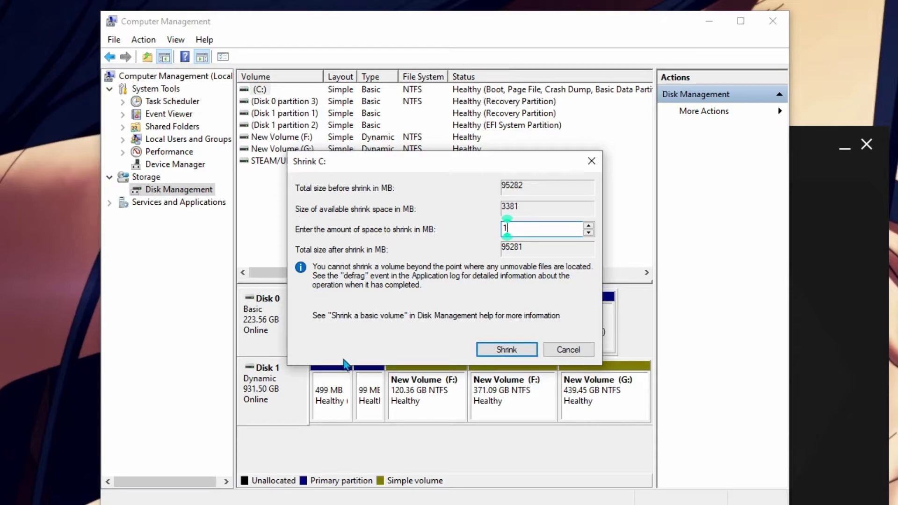
{"action": "left_click", "coordinate": [515, 352]}
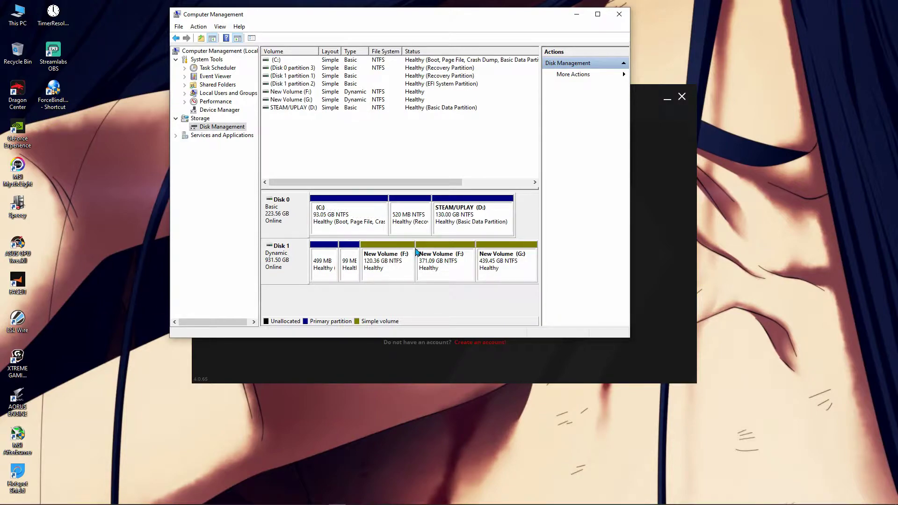
{"action": "left_click", "coordinate": [619, 14]}
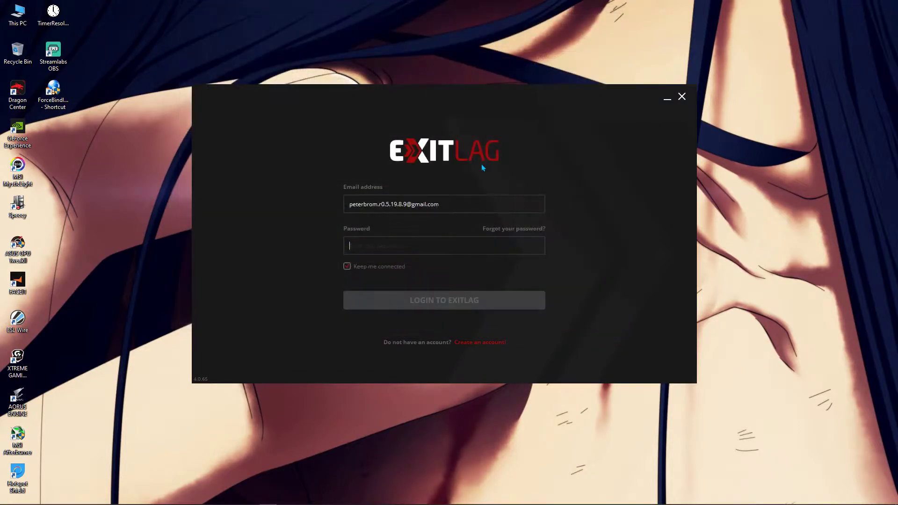
Step: Enter the account password in the ExitLag login and sign in
{"action": "right_click", "coordinate": [768, 169]}
{"action": "left_click", "coordinate": [784, 197]}
{"action": "type", "text": "•"}
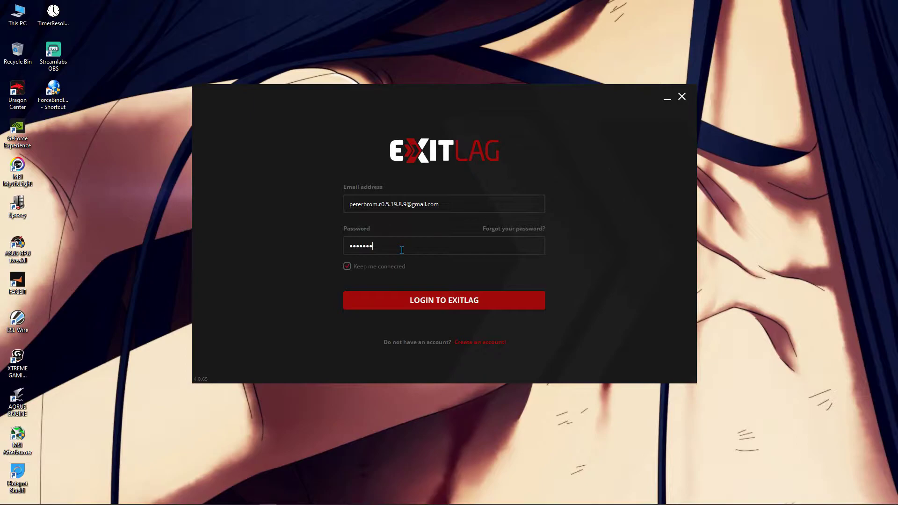
{"action": "right_click", "coordinate": [773, 198]}
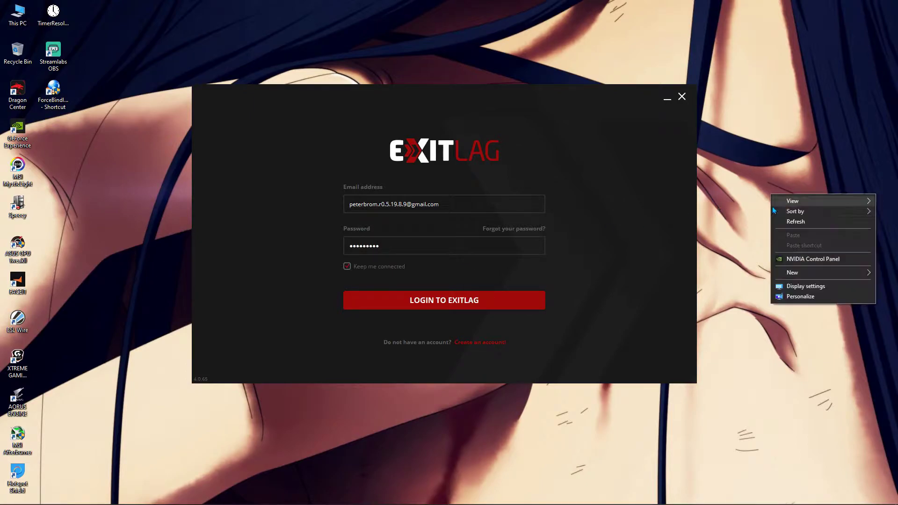
{"action": "left_click", "coordinate": [790, 221]}
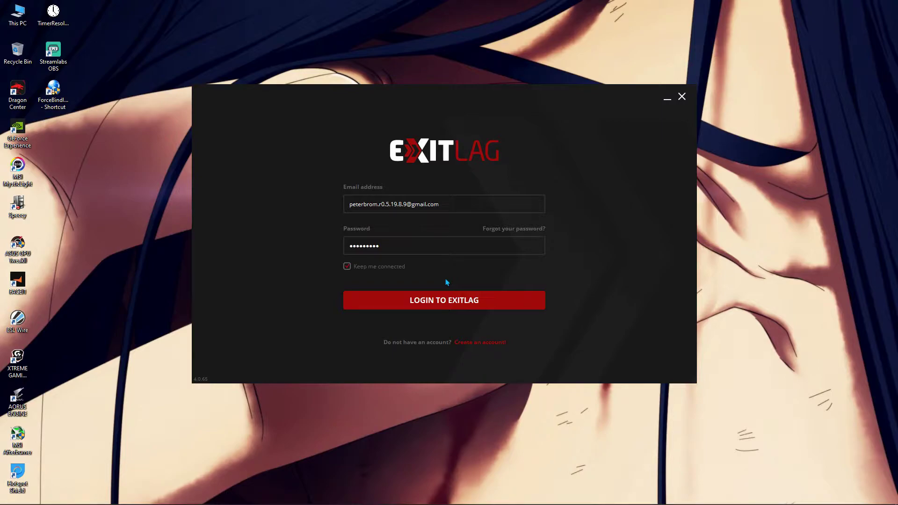
{"action": "left_click", "coordinate": [466, 307]}
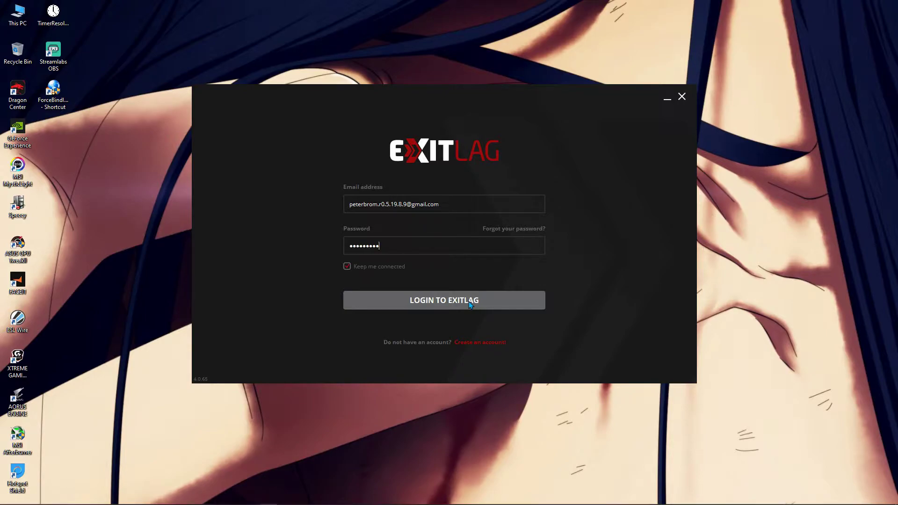
{"action": "left_click", "coordinate": [470, 303]}
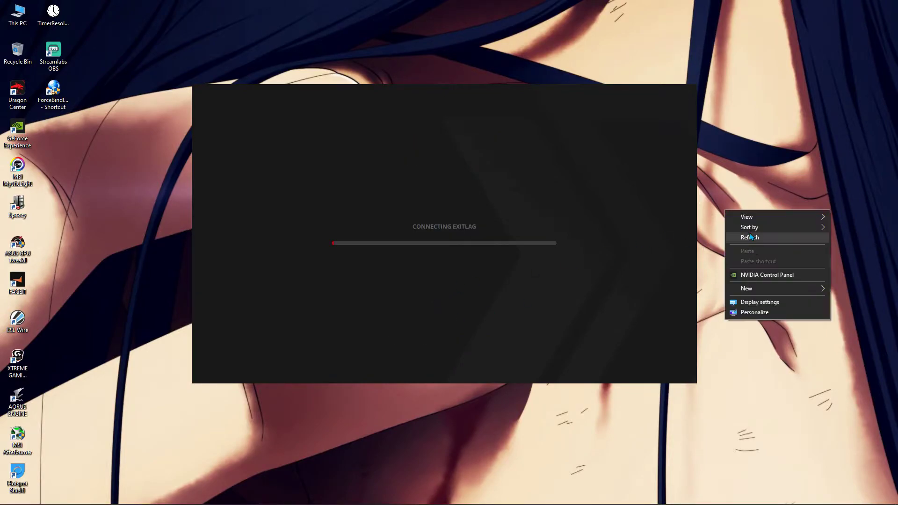
{"action": "left_click", "coordinate": [751, 237]}
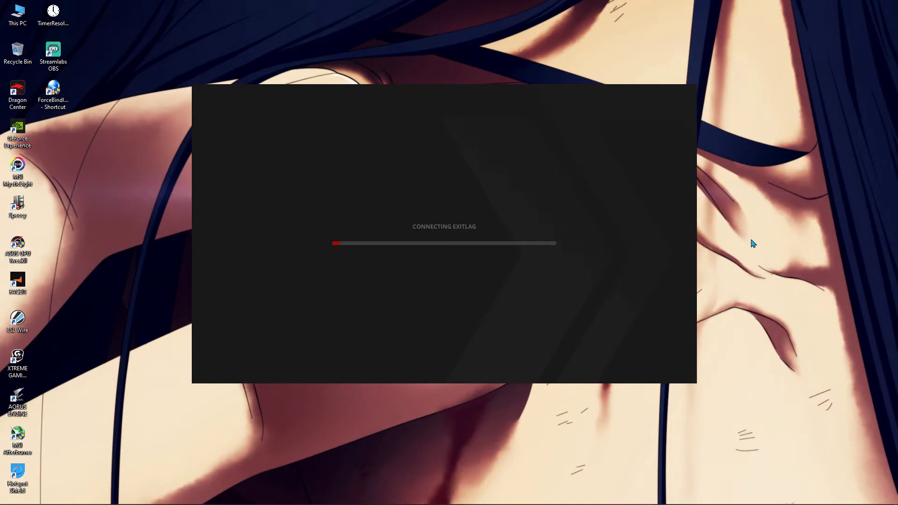
{"action": "right_click", "coordinate": [757, 219]}
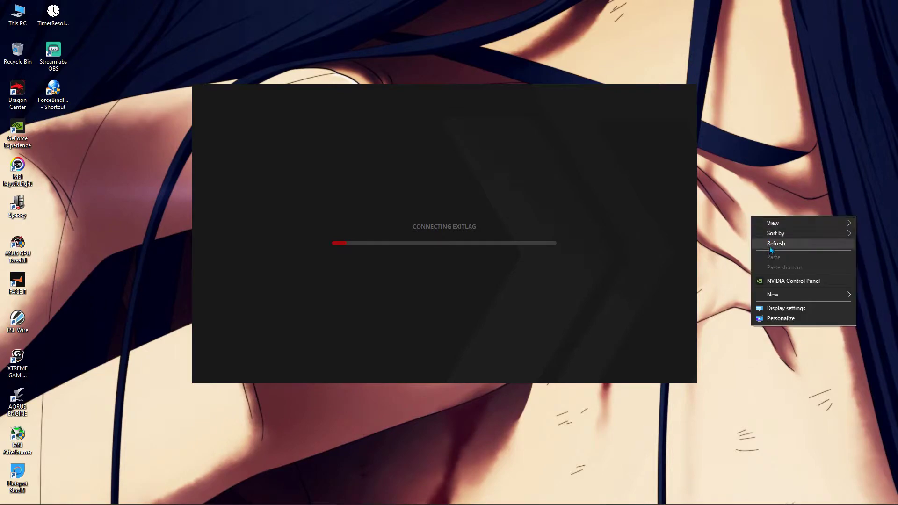
{"action": "left_click", "coordinate": [770, 246]}
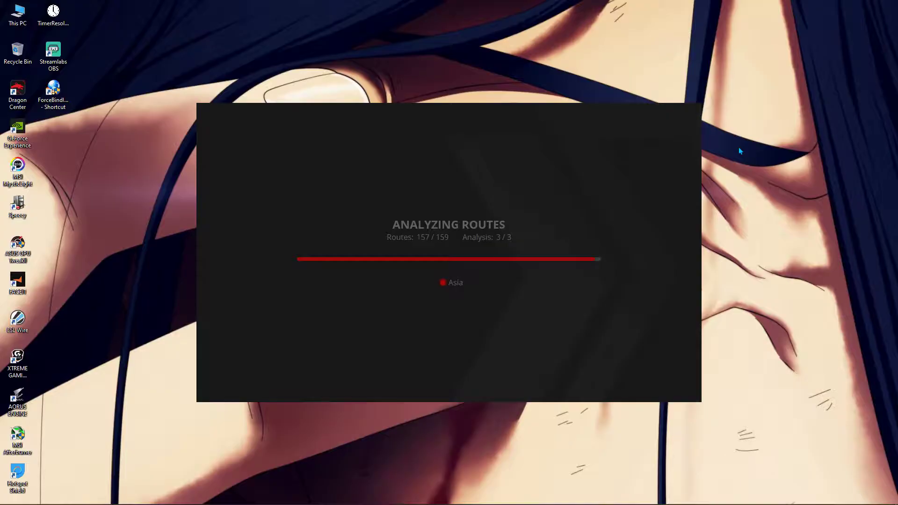
{"action": "right_click", "coordinate": [776, 141]}
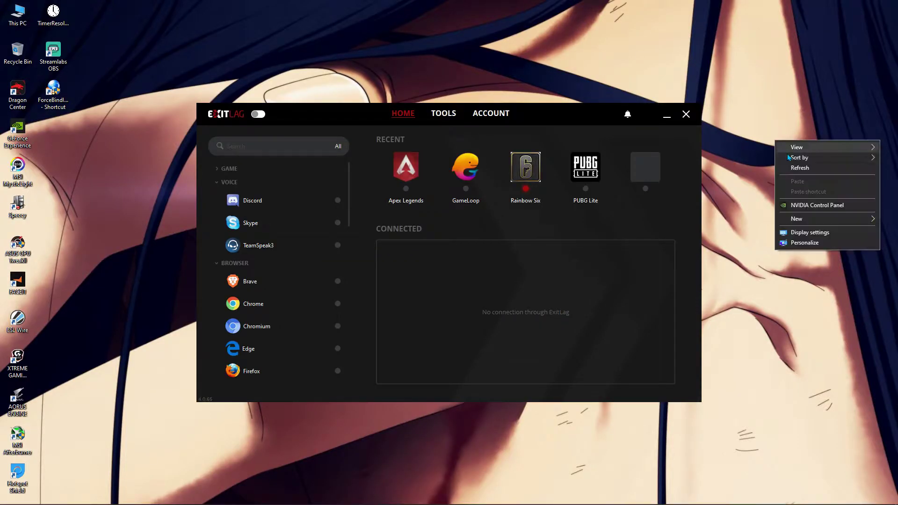
{"action": "left_click", "coordinate": [798, 168]}
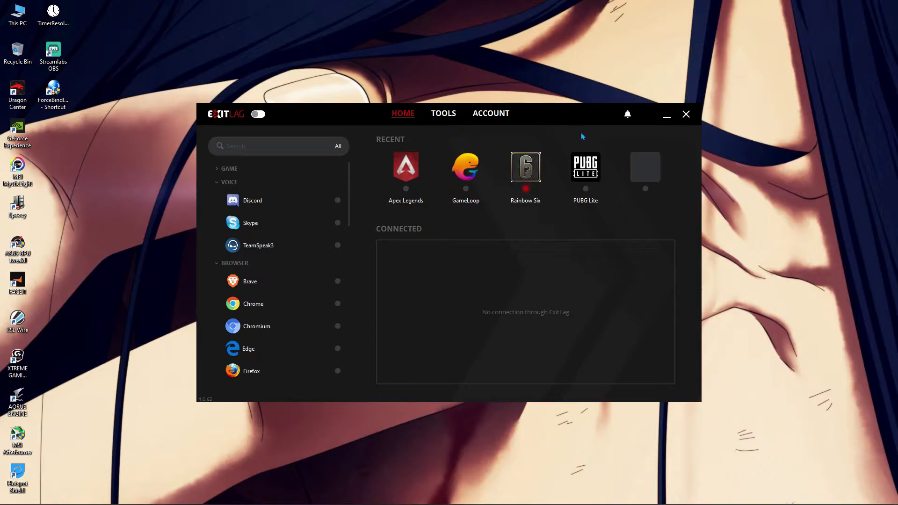
Step: Check the subscription status on the ExitLag account page, and return to the home page
{"action": "left_click", "coordinate": [492, 116]}
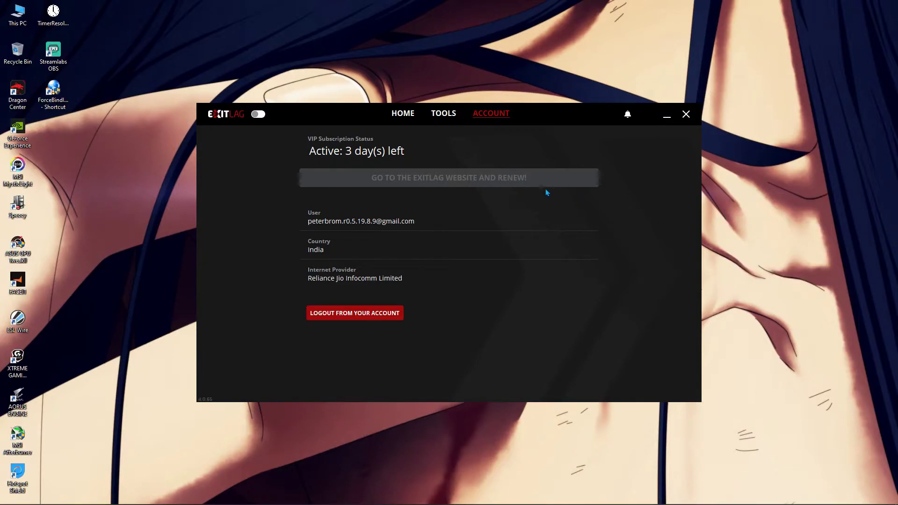
{"action": "right_click", "coordinate": [748, 161]}
{"action": "left_click", "coordinate": [758, 185]}
{"action": "left_click", "coordinate": [407, 116]}
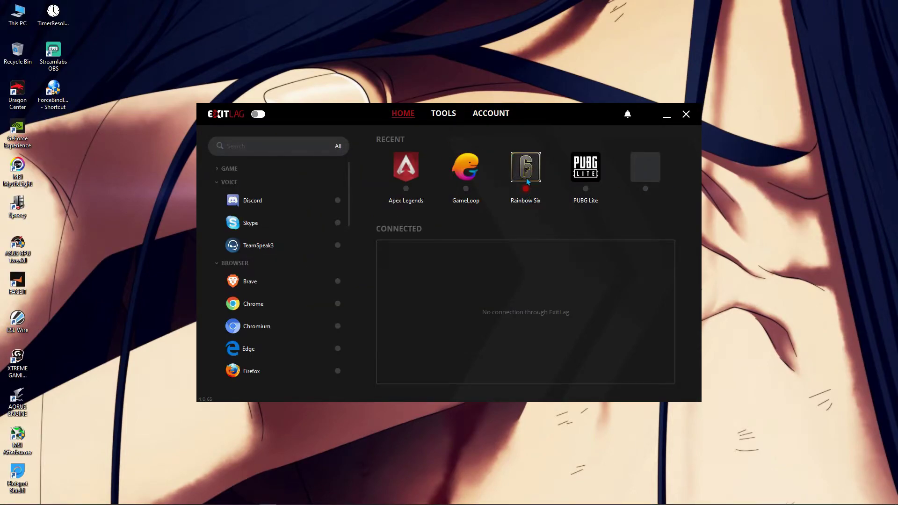
Step: Search the application list for pubg and expand the Game category
{"action": "left_click", "coordinate": [289, 154]}
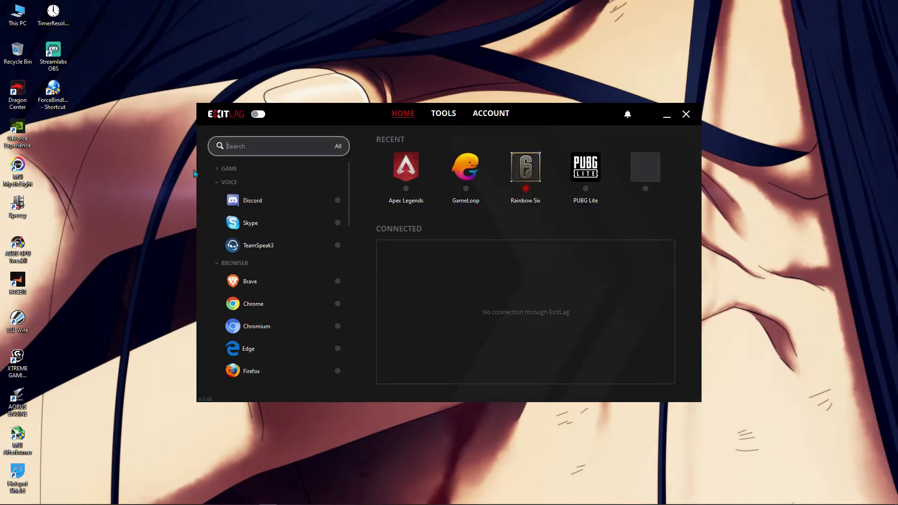
{"action": "type", "text": "pubg"}
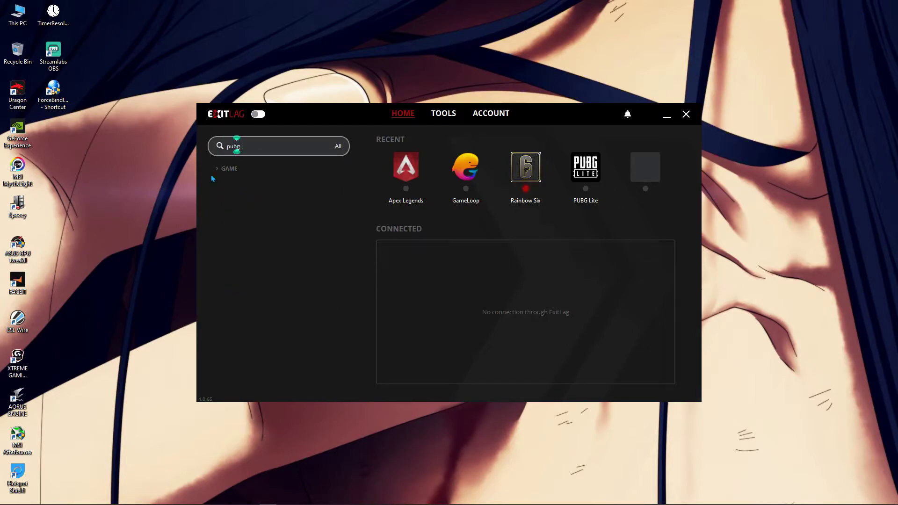
{"action": "left_click", "coordinate": [218, 169]}
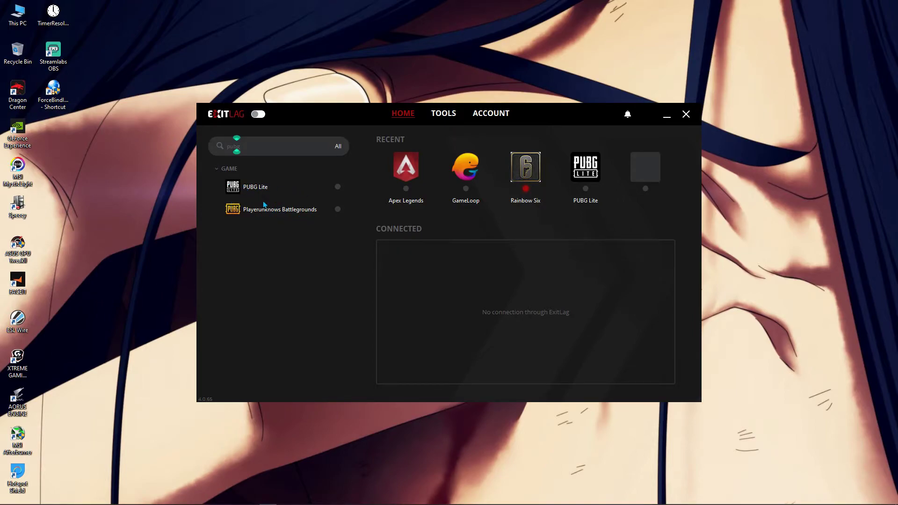
Step: Search for gameloo, open the GameLoop route settings and view the available game regions
{"action": "left_click", "coordinate": [219, 150]}
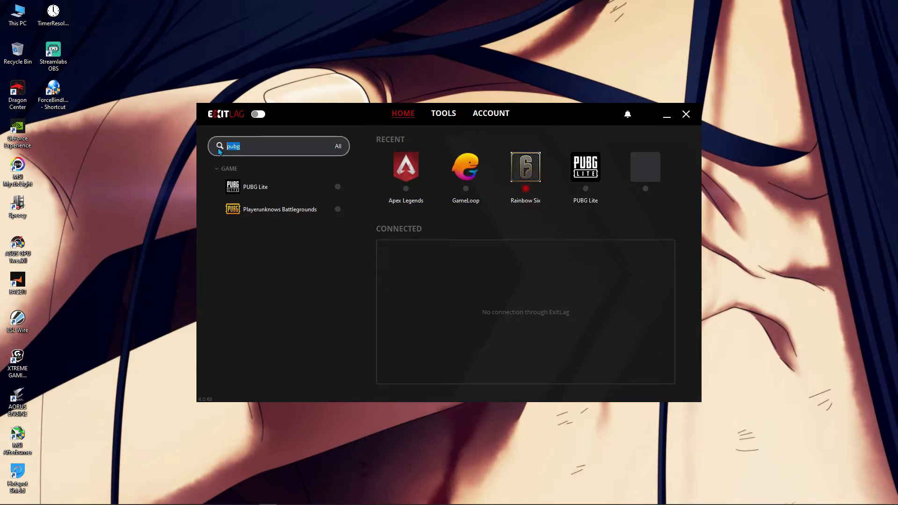
{"action": "type", "text": "game"}
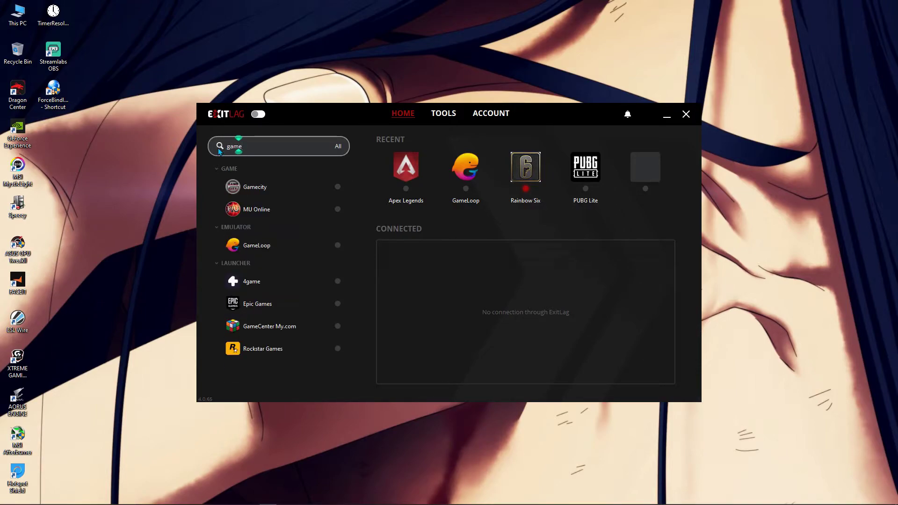
{"action": "type", "text": "loo"}
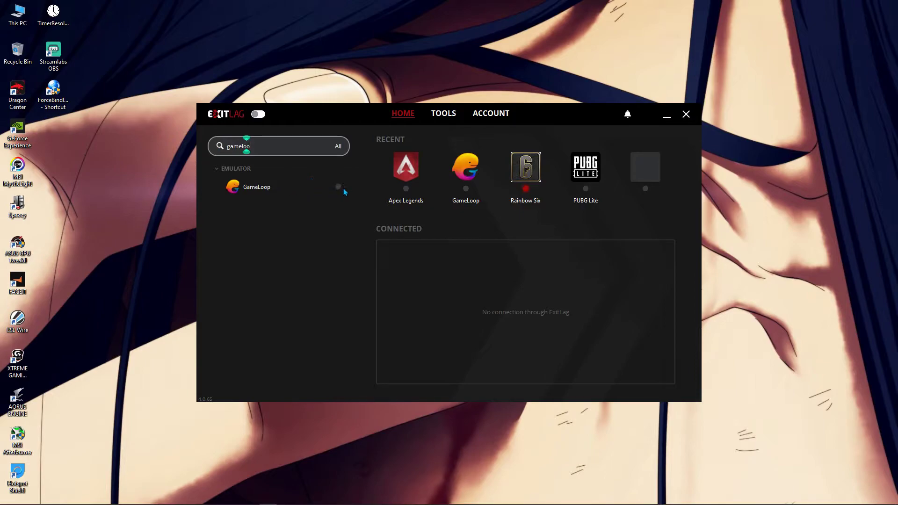
{"action": "left_click", "coordinate": [291, 195]}
{"action": "left_click", "coordinate": [438, 187]}
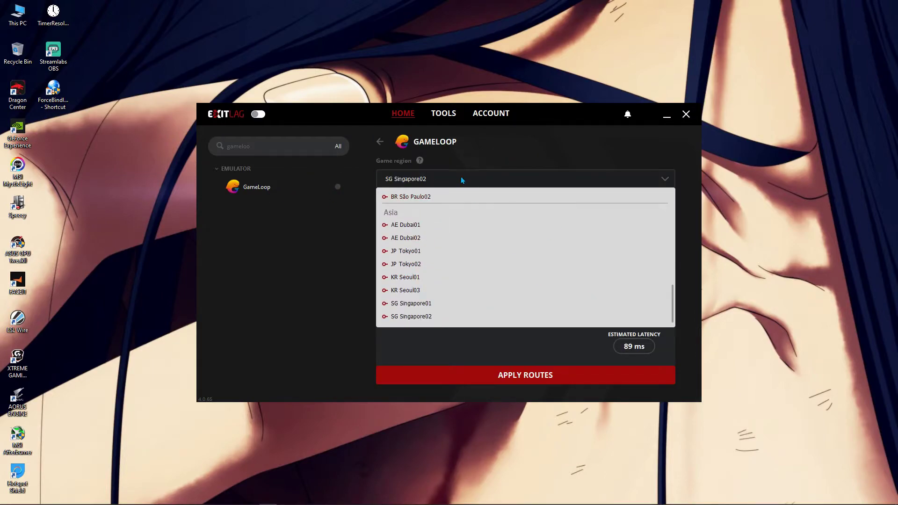
{"action": "left_click", "coordinate": [463, 180]}
Step: Search the application list for rainb, open the Rainbow Six route settings and apply the routes for SG Singapore01
{"action": "left_click_drag", "start_coordinate": [265, 149], "coordinate": [174, 159]}
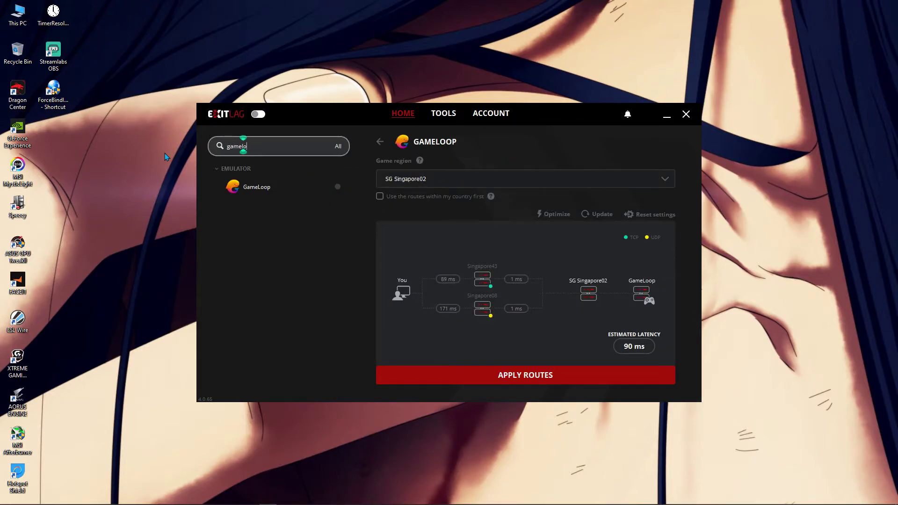
{"action": "key", "text": "BackSpace"}
{"action": "type", "text": "ra"}
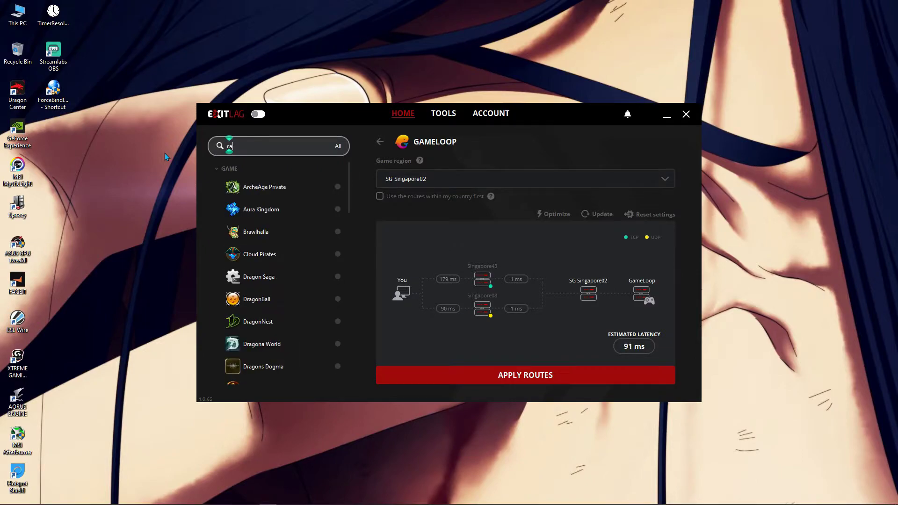
{"action": "type", "text": "inb"}
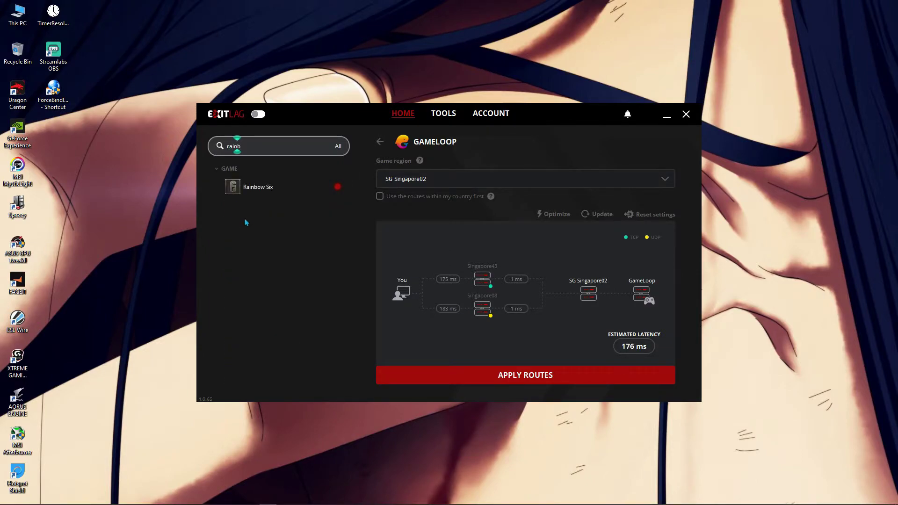
{"action": "left_click", "coordinate": [262, 187]}
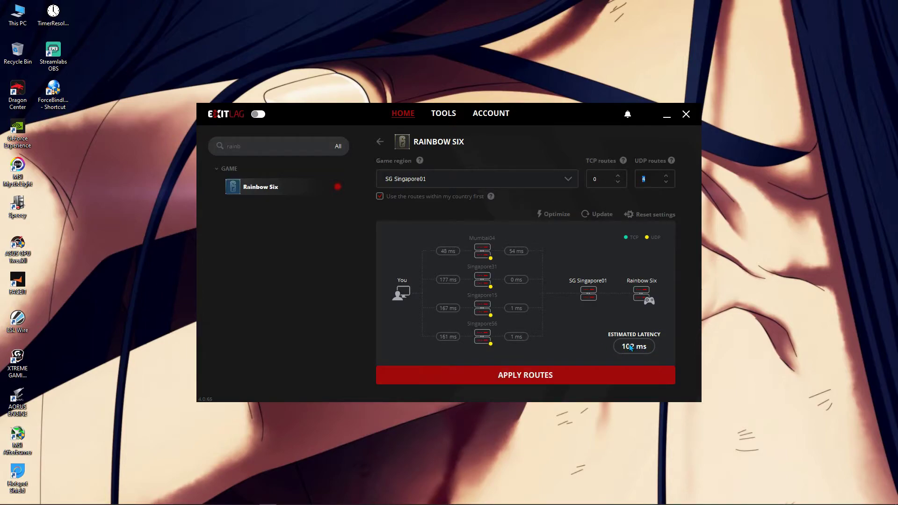
{"action": "left_click", "coordinate": [553, 377]}
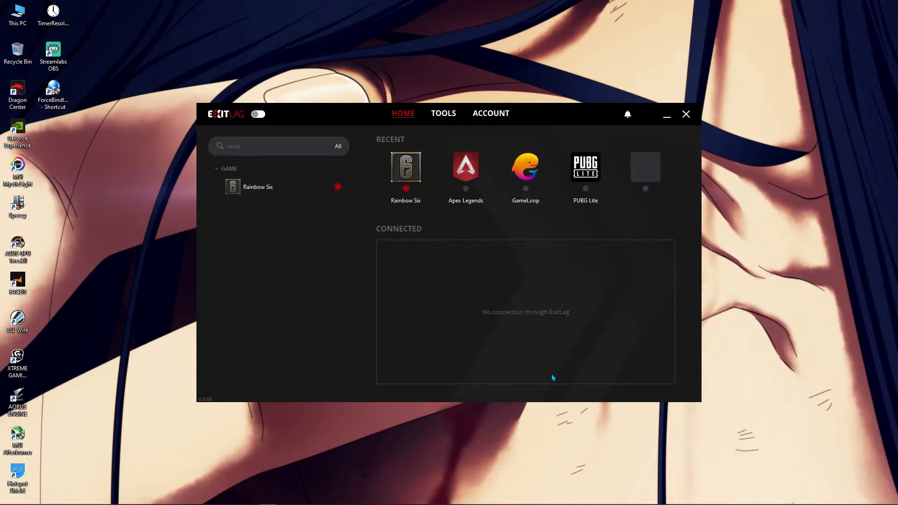
Step: Turn ExitLag routing on for Rainbow Six, and turn it off again, agreeing to close the proxied network connections
{"action": "right_click", "coordinate": [743, 226]}
{"action": "left_click", "coordinate": [762, 255]}
{"action": "left_click", "coordinate": [258, 116]}
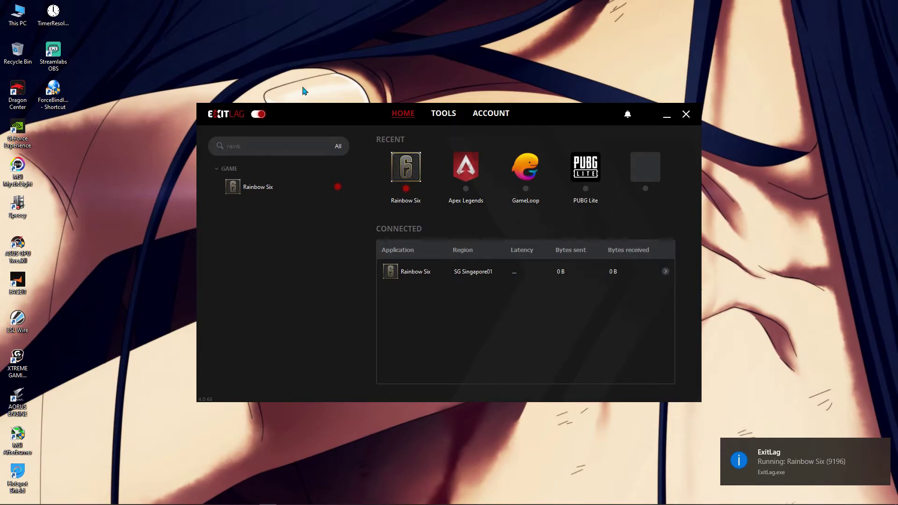
{"action": "left_click", "coordinate": [260, 116]}
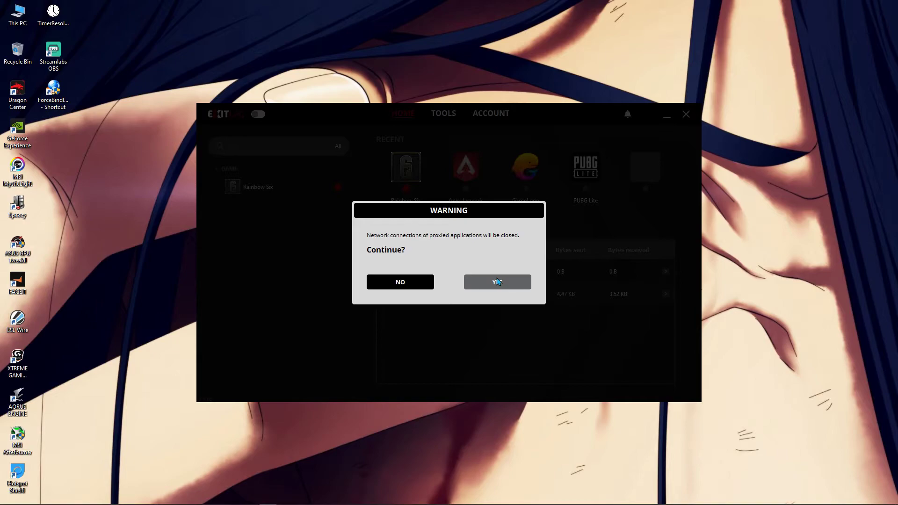
{"action": "left_click", "coordinate": [497, 282]}
{"action": "right_click", "coordinate": [729, 216]}
{"action": "left_click", "coordinate": [742, 240]}
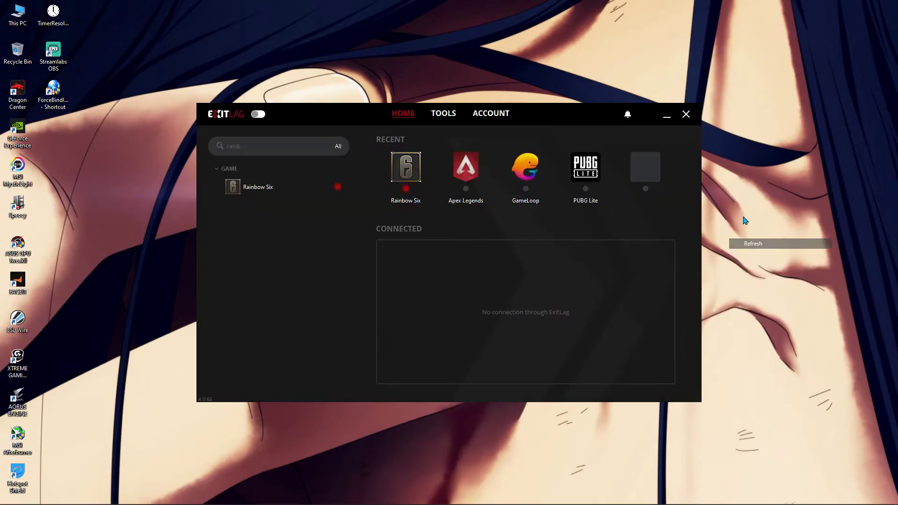
{"action": "right_click", "coordinate": [746, 206]}
{"action": "left_click", "coordinate": [763, 235]}
Step: Switch to Rainbow Six Siege and start matchmaking for a multiplayer quick match
{"action": "key", "text": "alt+Tab"}
{"action": "left_click", "coordinate": [665, 226]}
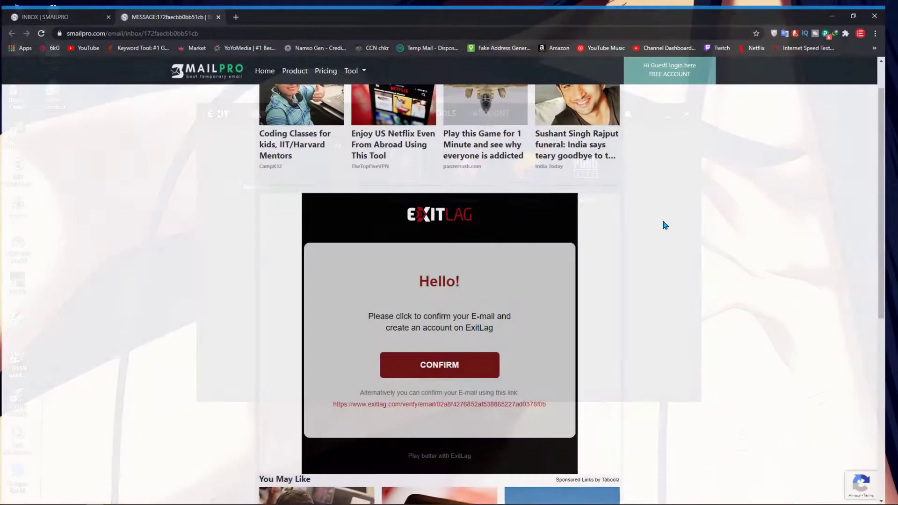
{"action": "key", "text": "alt+Tab"}
{"action": "left_click", "coordinate": [666, 225]}
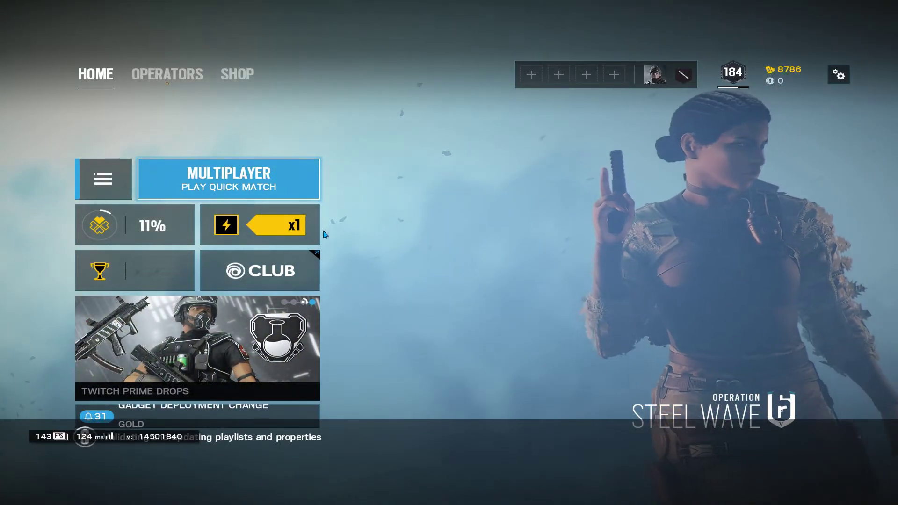
{"action": "key", "text": "Return"}
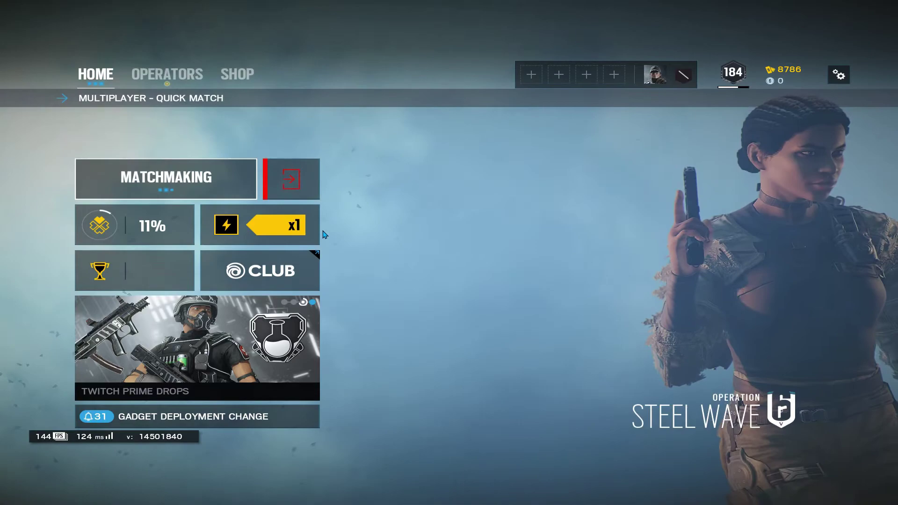
{"action": "left_click", "coordinate": [201, 183]}
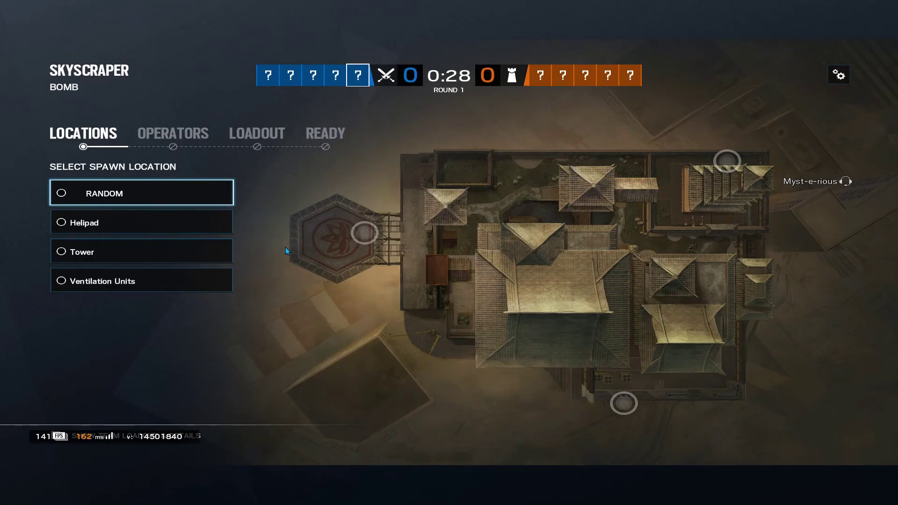
Step: Choose the Helipad spawn location and the operator Ash for round 1, and view the match scoreboard
{"action": "left_click", "coordinate": [136, 230]}
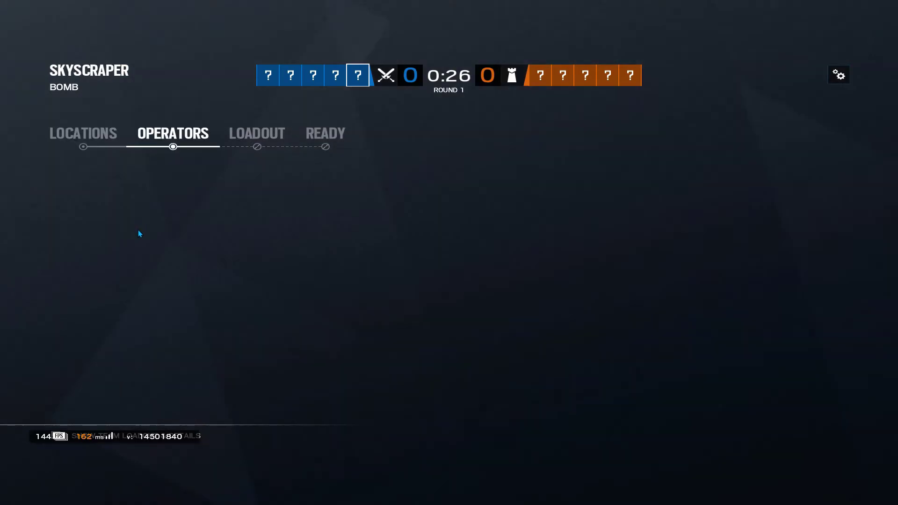
{"action": "left_click", "coordinate": [167, 231]}
{"action": "left_click", "coordinate": [220, 182]}
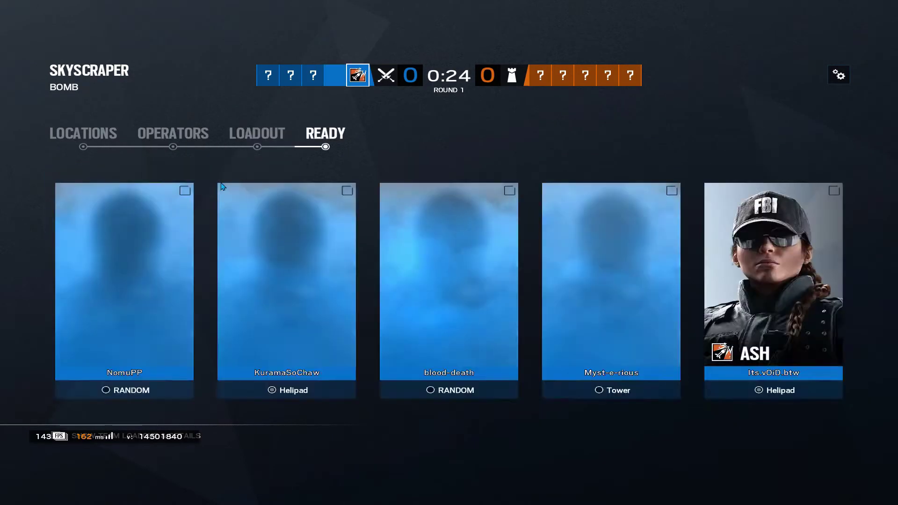
{"action": "key", "text": "Tab"}
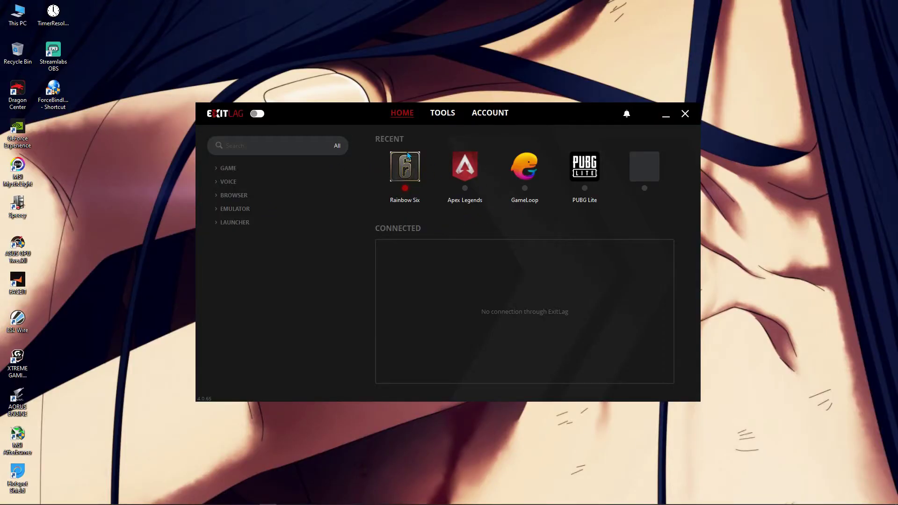
Step: Switch to ExitLag, apply the Rainbow Six routes and turn routing on, and check the ping on the game's scoreboard
{"action": "left_click", "coordinate": [406, 159]}
{"action": "left_click", "coordinate": [576, 375]}
{"action": "left_click", "coordinate": [257, 115]}
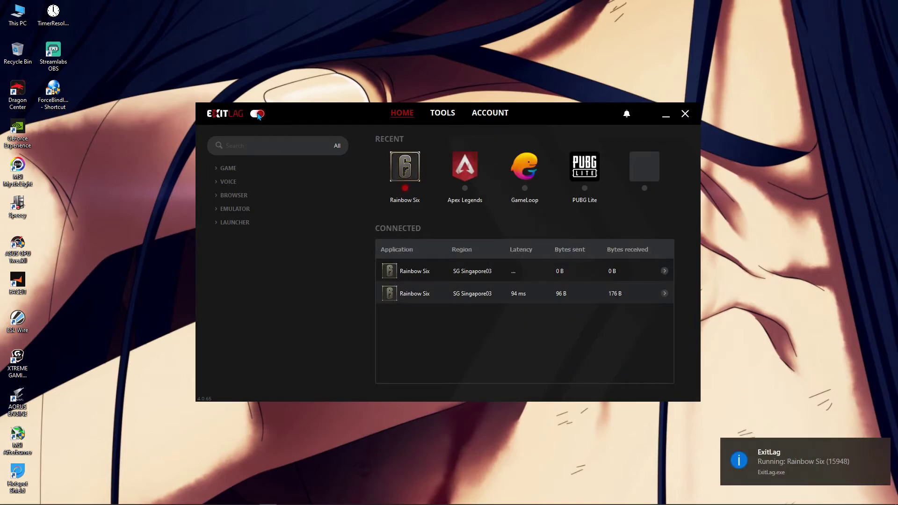
{"action": "key", "text": "alt+Tab"}
{"action": "key", "text": "Tab"}
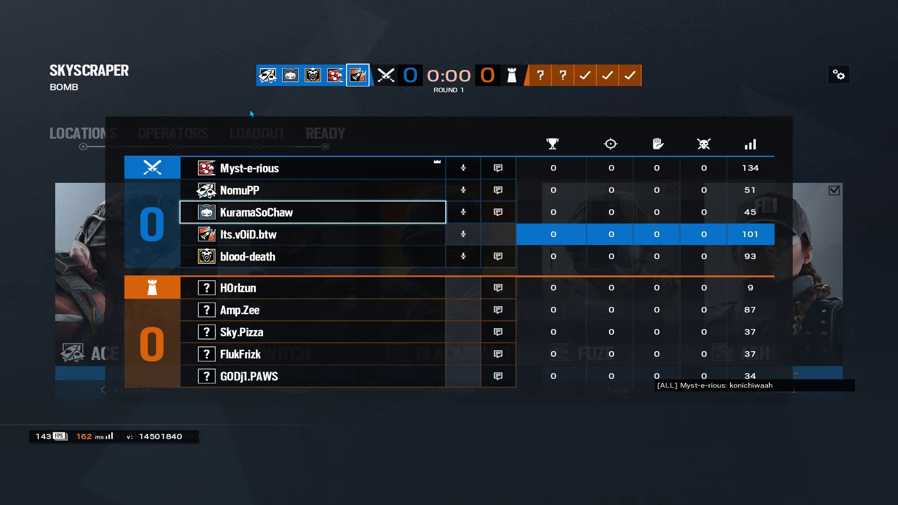
Step: Restart the ExitLag routing by turning it off and on, and return to Rainbow Six Siege
{"action": "key", "text": "alt+Tab"}
{"action": "left_click", "coordinate": [259, 114]}
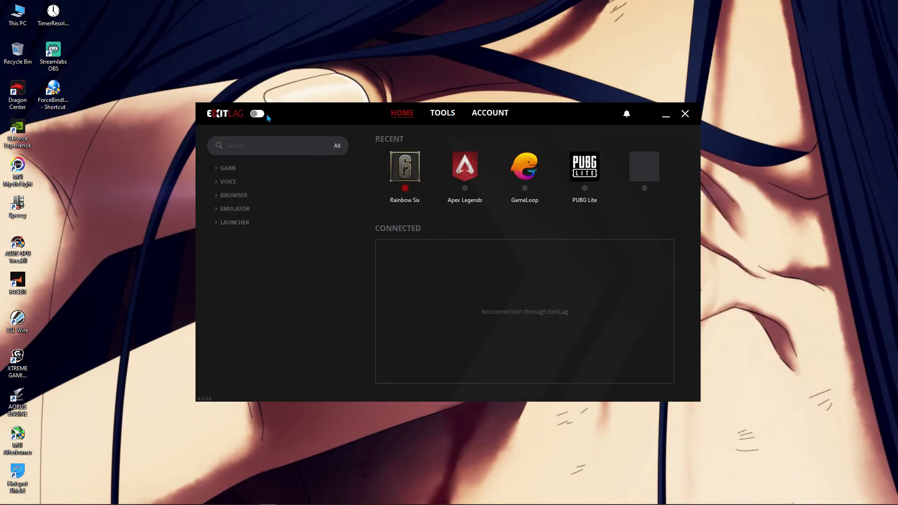
{"action": "left_click", "coordinate": [258, 113]}
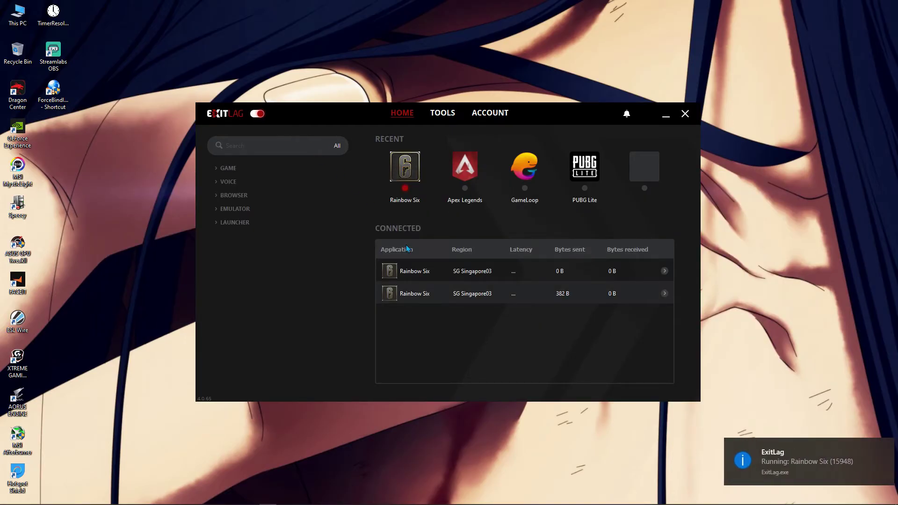
{"action": "right_click", "coordinate": [732, 217]}
{"action": "left_click", "coordinate": [750, 243]}
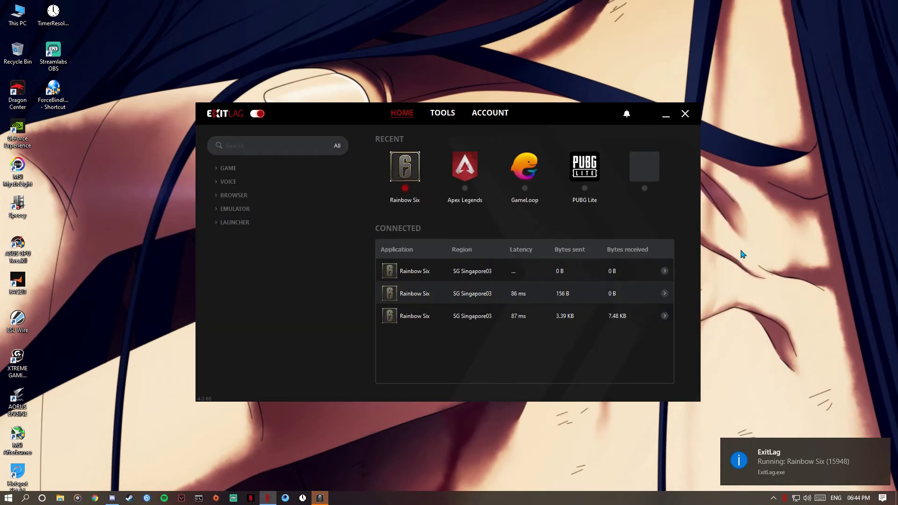
{"action": "key", "text": "alt+Tab"}
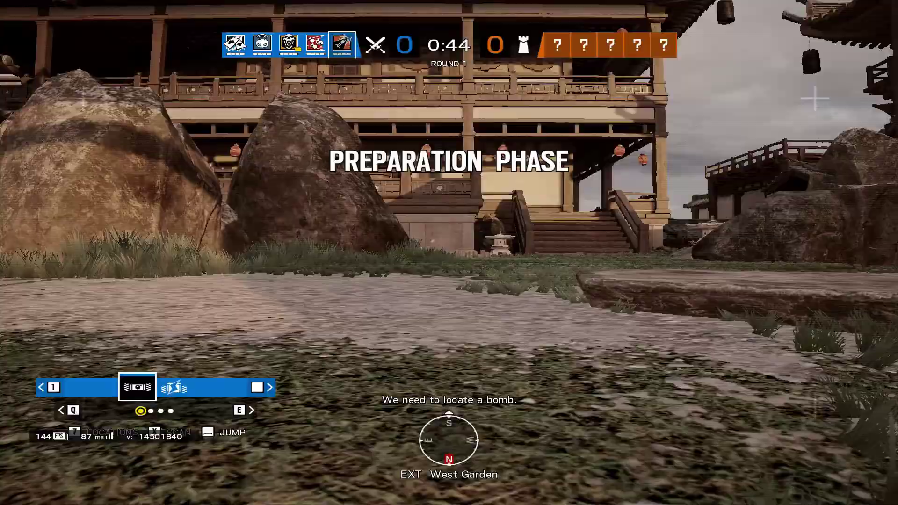
Step: Drive the drone from the West Garden through the Toilet, Back Hallway and Restaurant to Reception during the preparation phase
{"action": "key", "text": "w"}
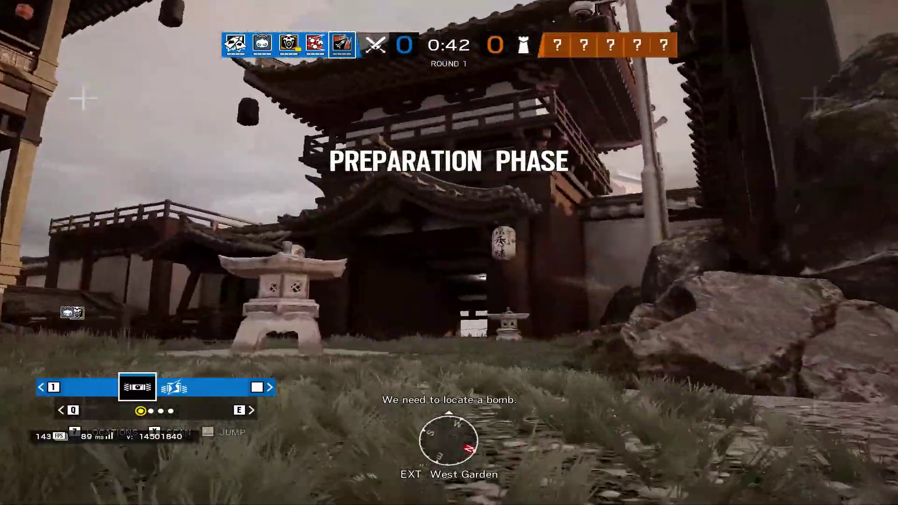
{"action": "key", "text": "w"}
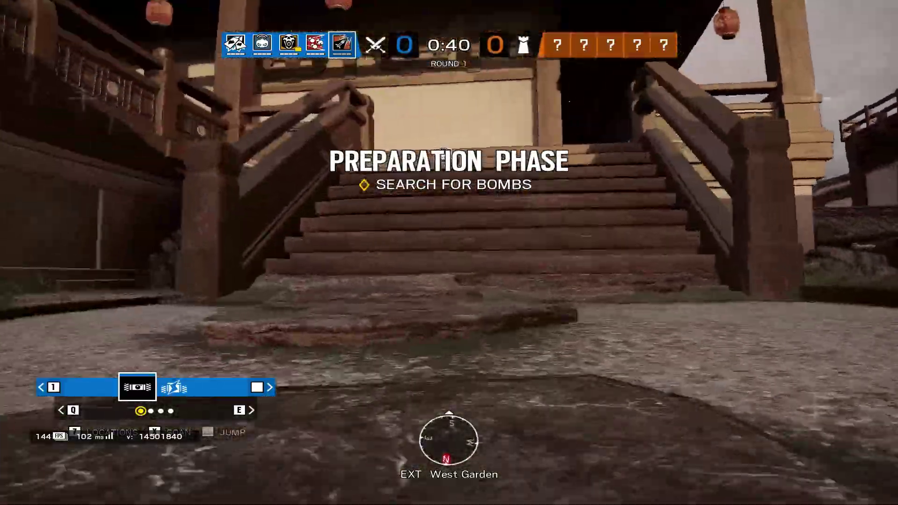
{"action": "key", "text": "w"}
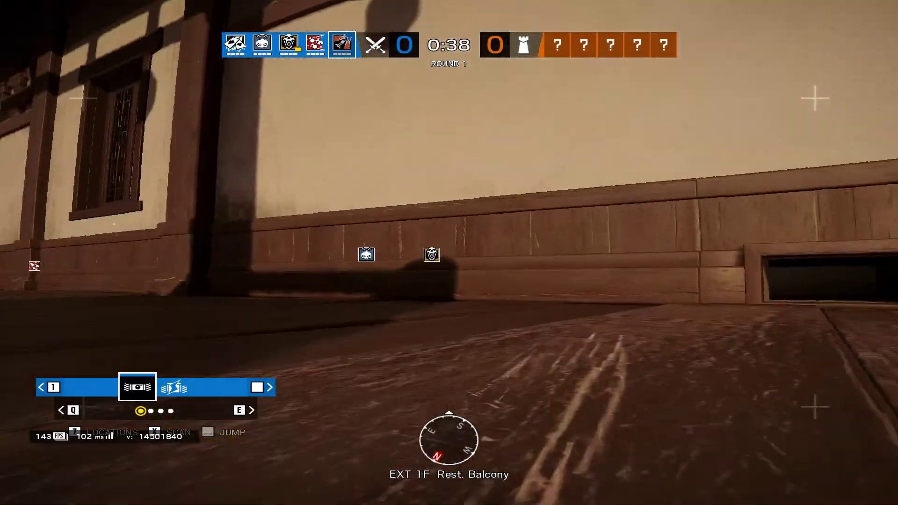
{"action": "key", "text": "w"}
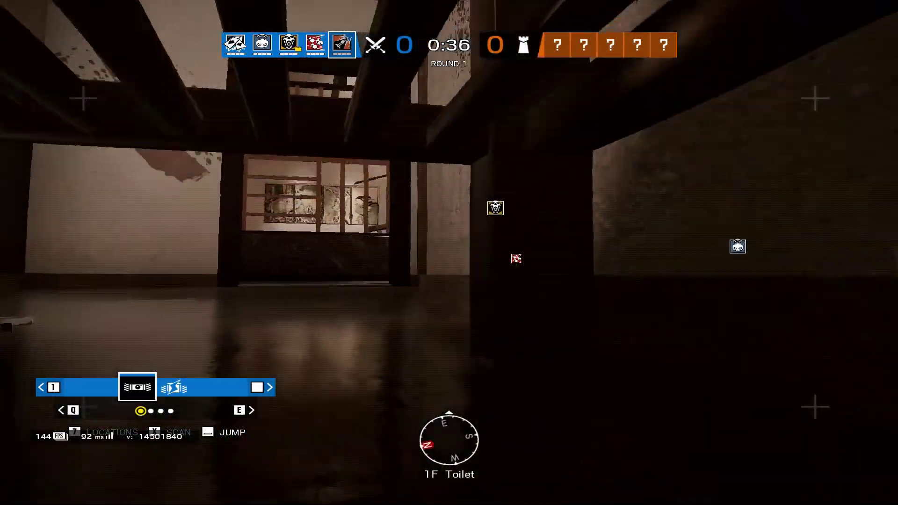
{"action": "key", "text": "w"}
{"action": "key", "text": "w"}
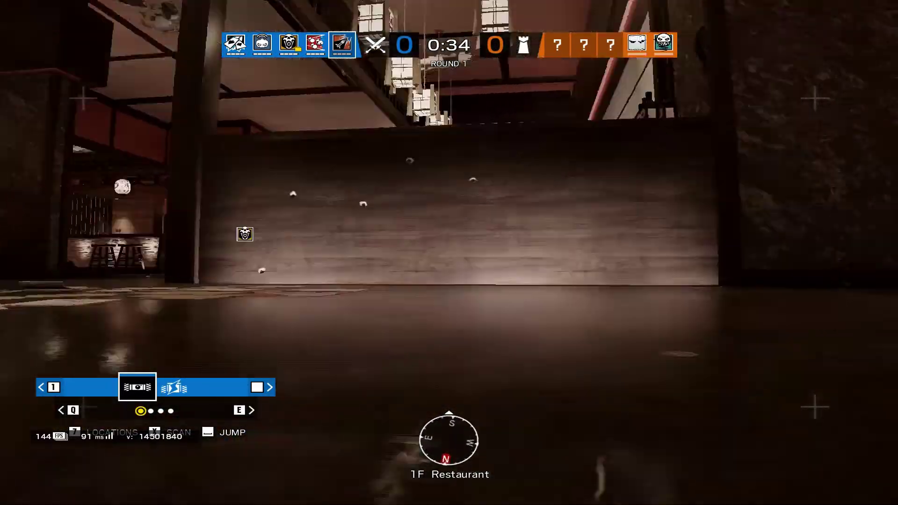
{"action": "key", "text": "w"}
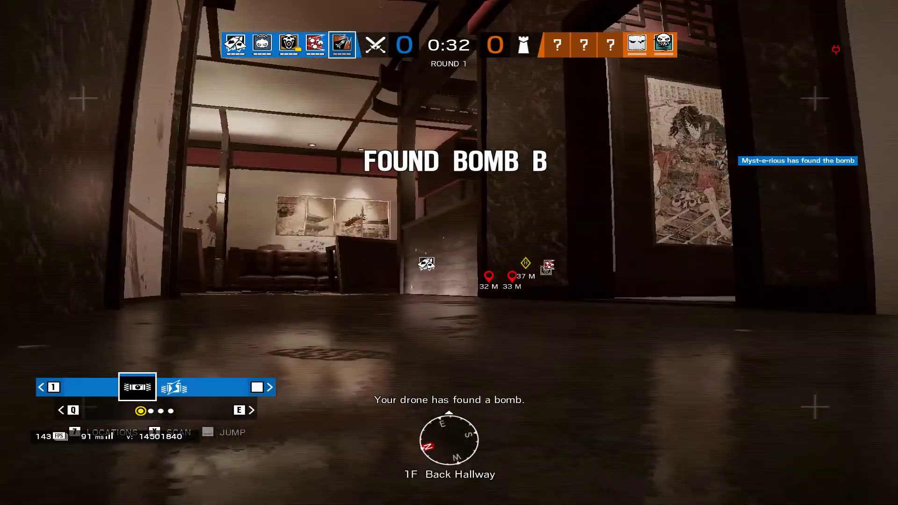
{"action": "key", "text": "space"}
{"action": "key", "text": "w"}
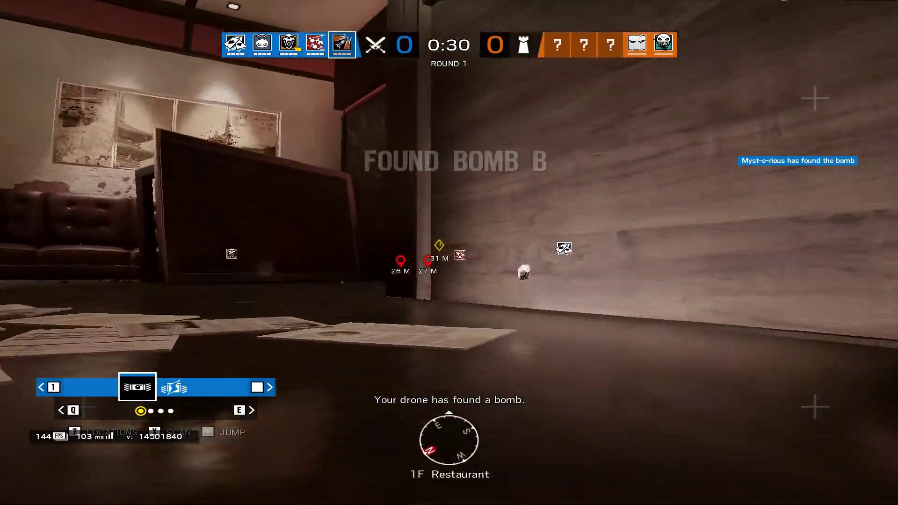
{"action": "key", "text": "w"}
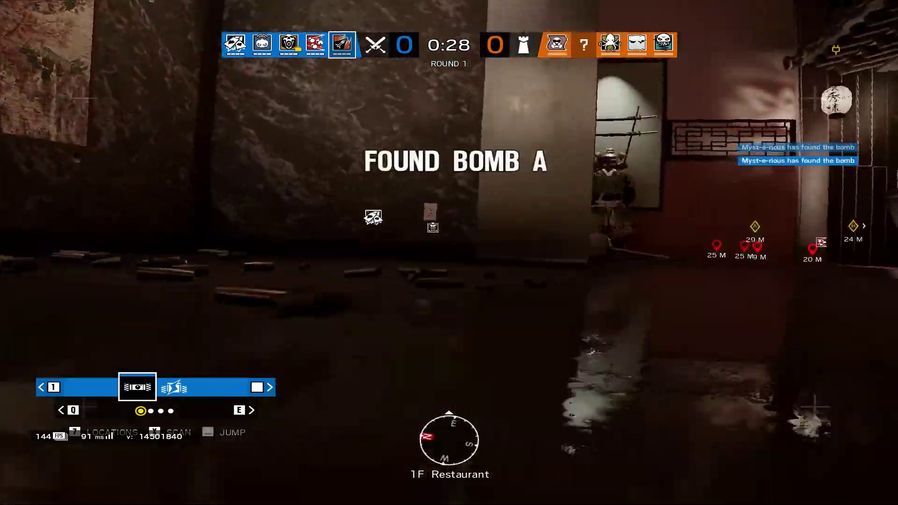
{"action": "key", "text": "w"}
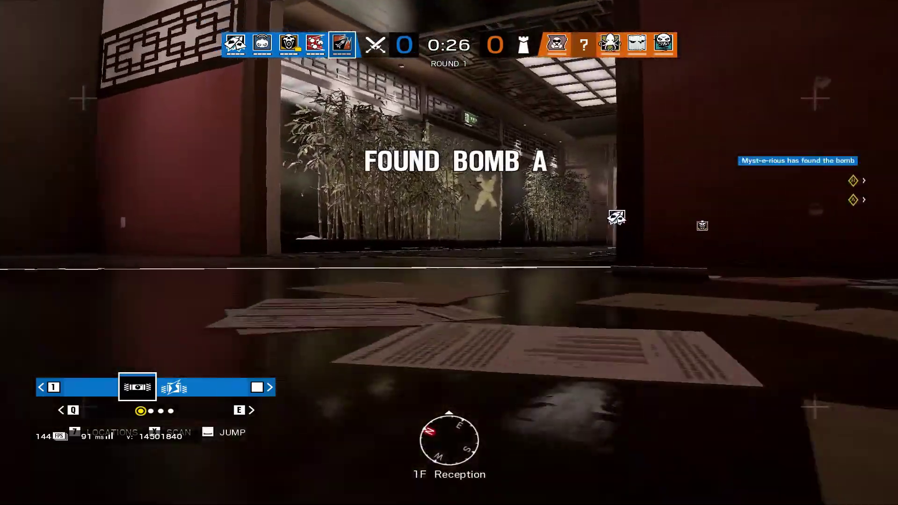
{"action": "key", "text": "w"}
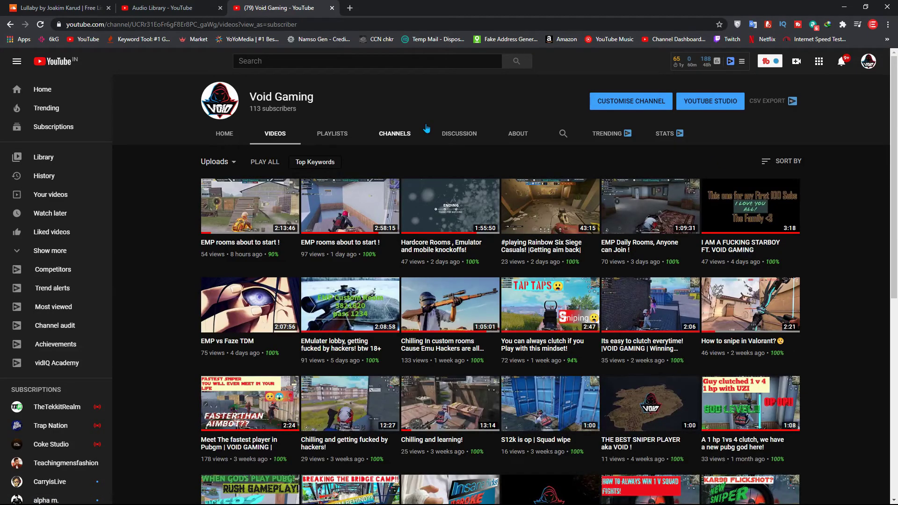
Step: Look through the uploaded videos on the Void Gaming YouTube channel
{"action": "scroll", "coordinate": [423, 141], "scroll_direction": "down", "scroll_amount": 8}
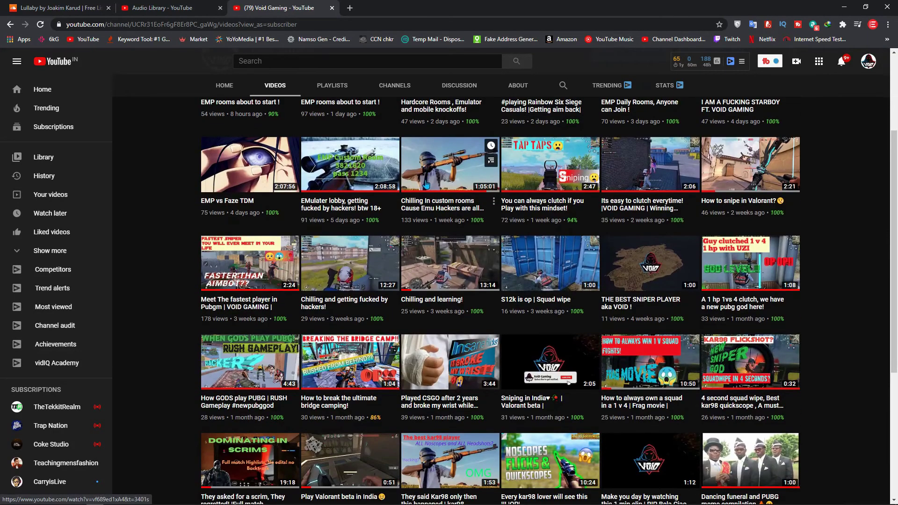